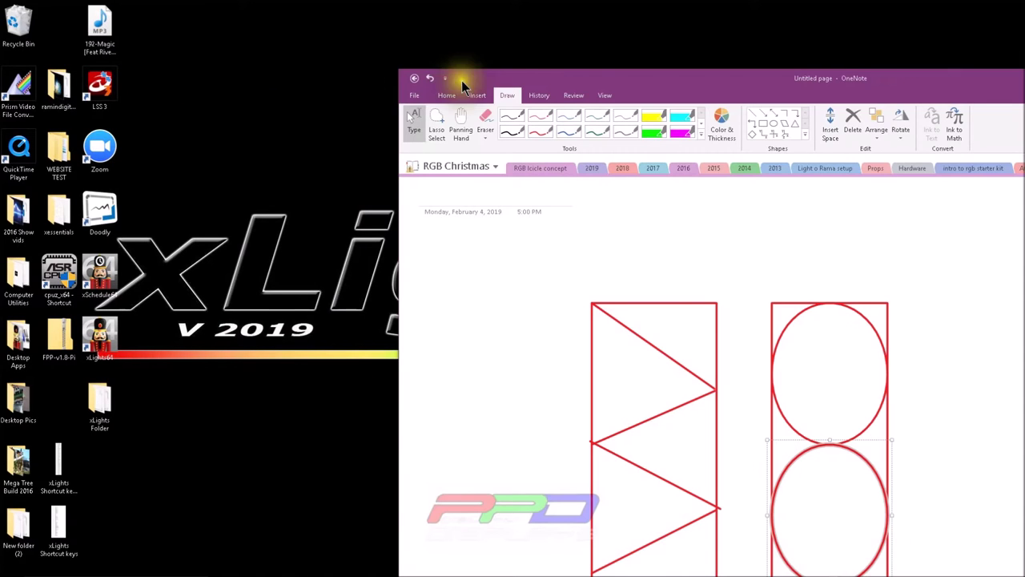
Maximize the OneNote notebook and look through the 2013 and 2014 sections.
{"action": "left_click_drag", "start_coordinate": [550, 75], "coordinate": [213, 11]}
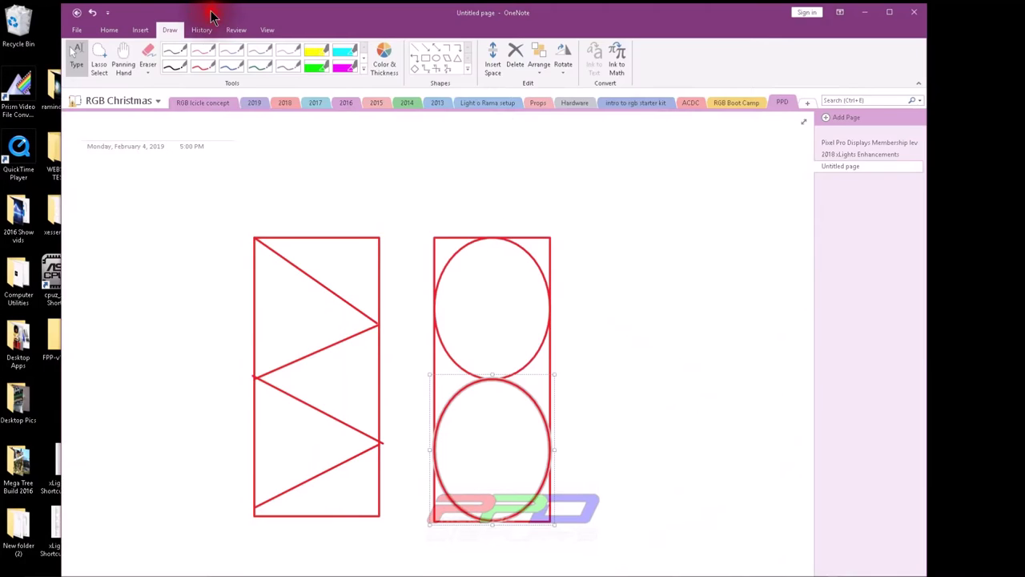
{"action": "double_click", "coordinate": [213, 11]}
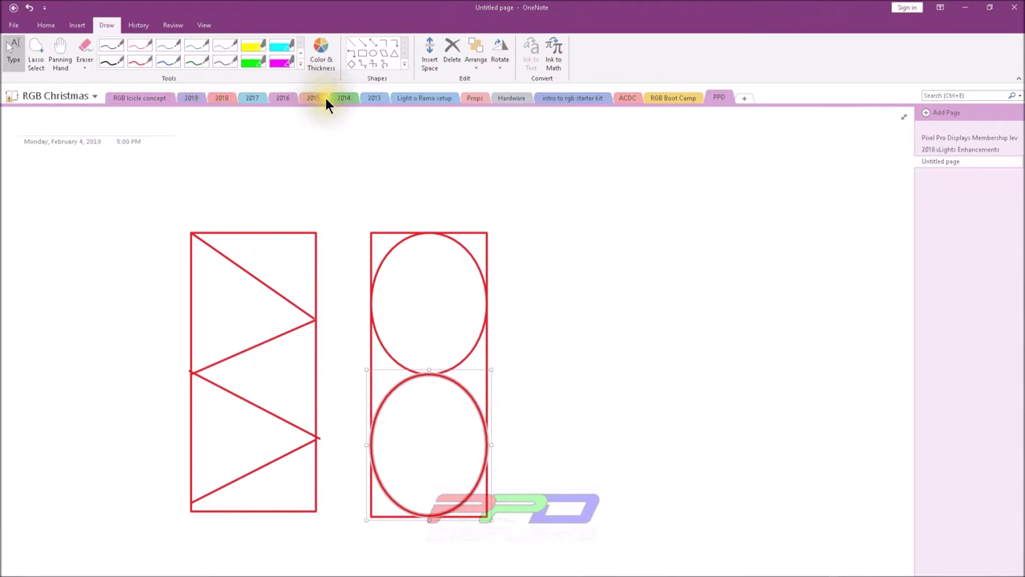
{"action": "left_click", "coordinate": [371, 97]}
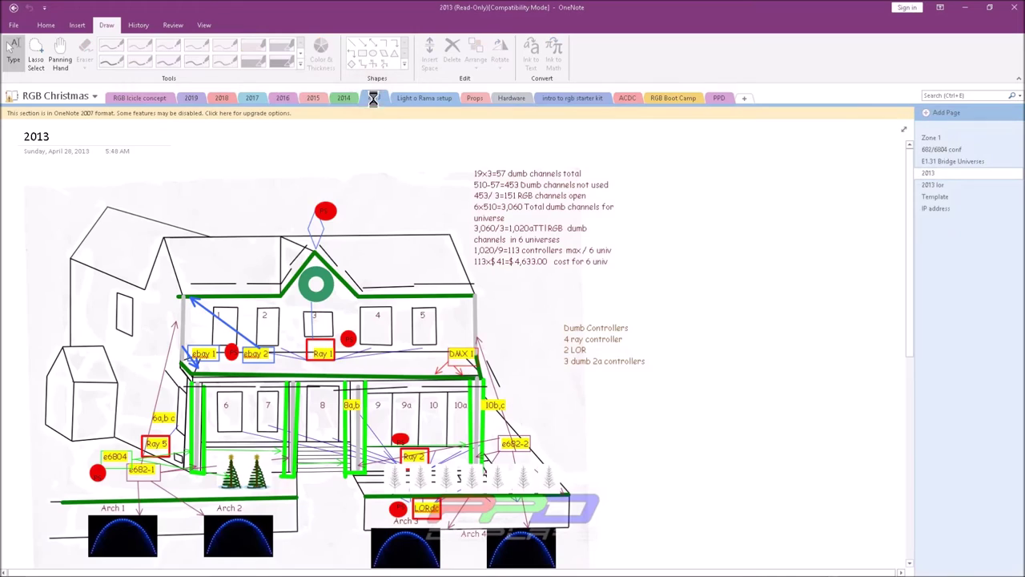
{"action": "left_click", "coordinate": [319, 100]}
{"action": "left_click", "coordinate": [366, 99]}
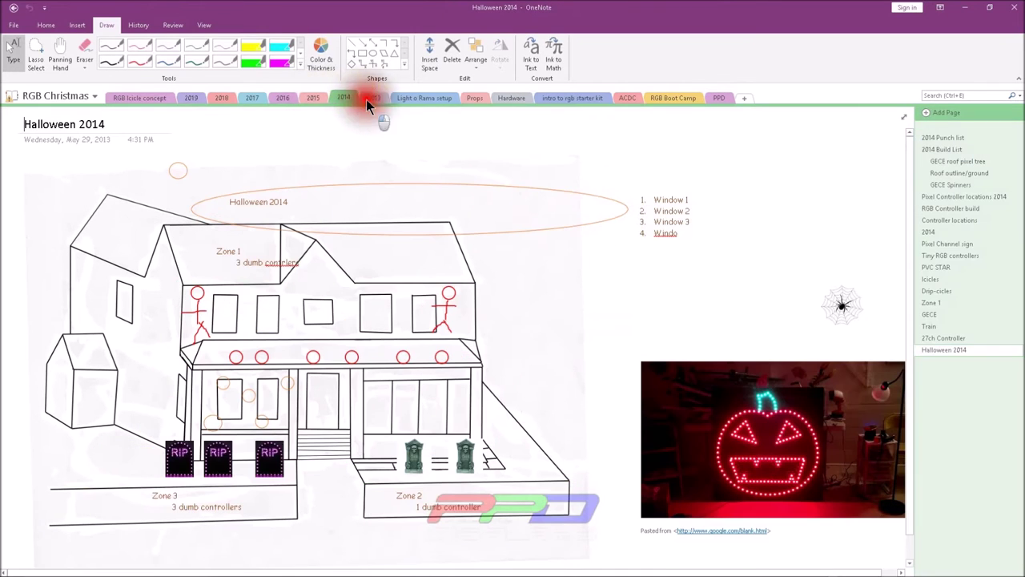
{"action": "left_click", "coordinate": [342, 97]}
Browse the 2015 to 2019 sections, then return to the PPD drawing page.
{"action": "left_click", "coordinate": [311, 98]}
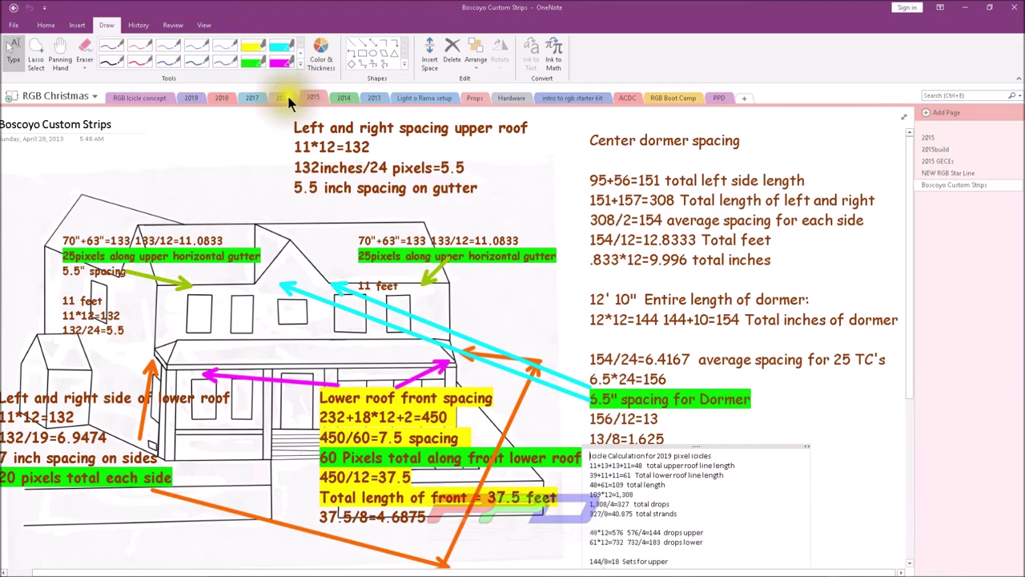
{"action": "left_click", "coordinate": [284, 97]}
{"action": "left_click", "coordinate": [254, 97]}
{"action": "left_click", "coordinate": [222, 98]}
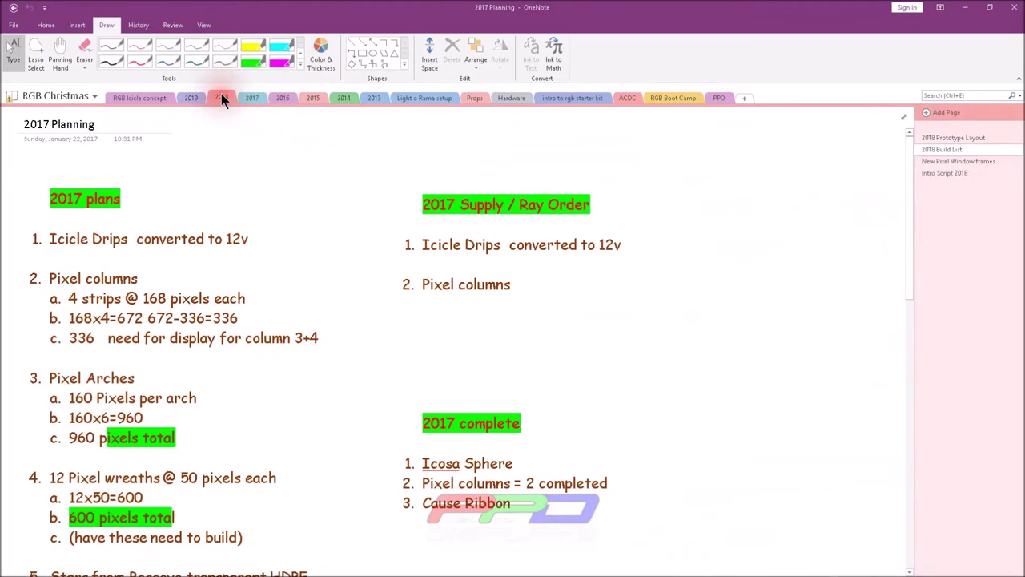
{"action": "left_click", "coordinate": [192, 97]}
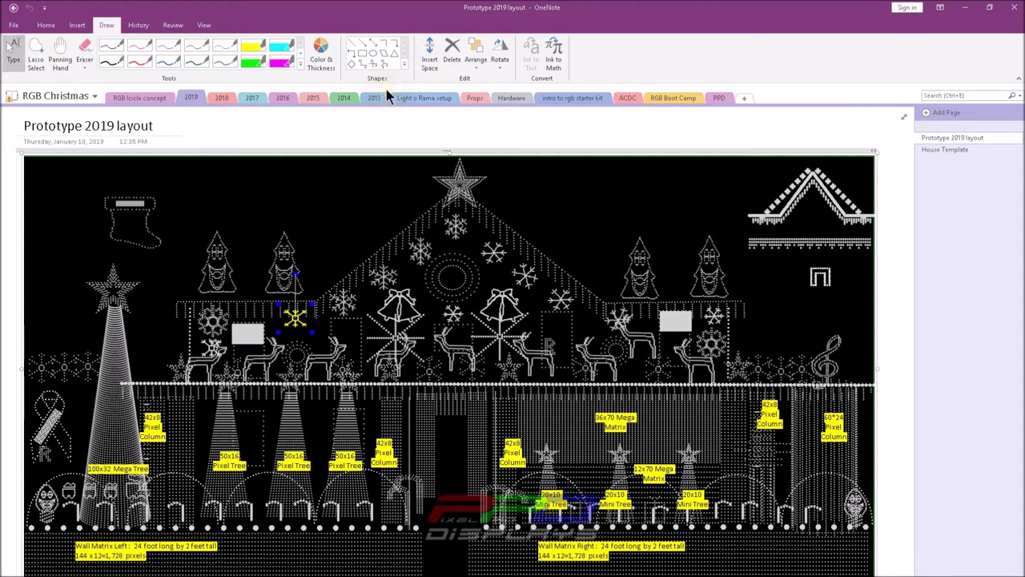
{"action": "left_click", "coordinate": [714, 97]}
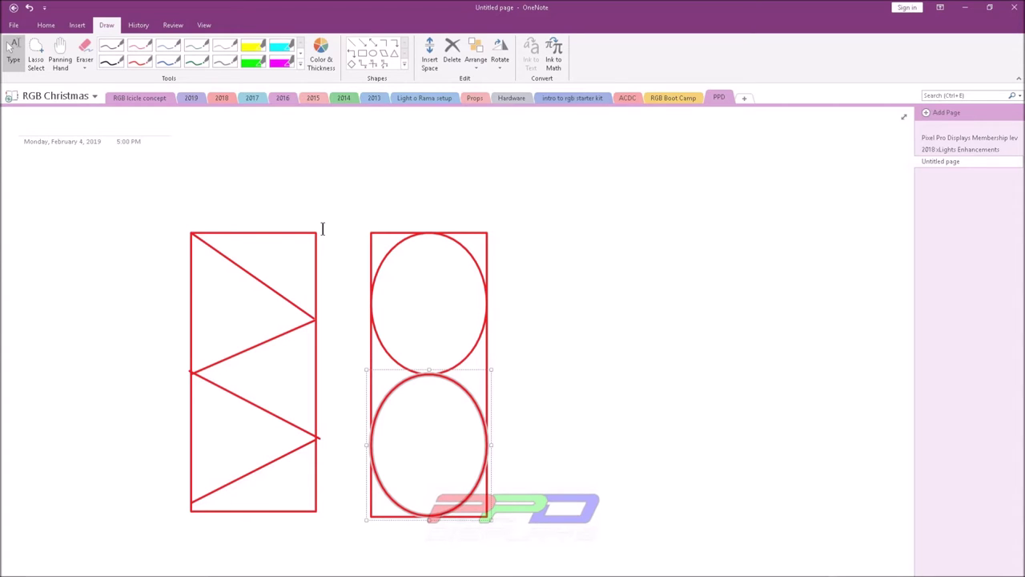
{"action": "left_click", "coordinate": [447, 244]}
{"action": "left_click", "coordinate": [447, 244]}
{"action": "left_click", "coordinate": [190, 233]}
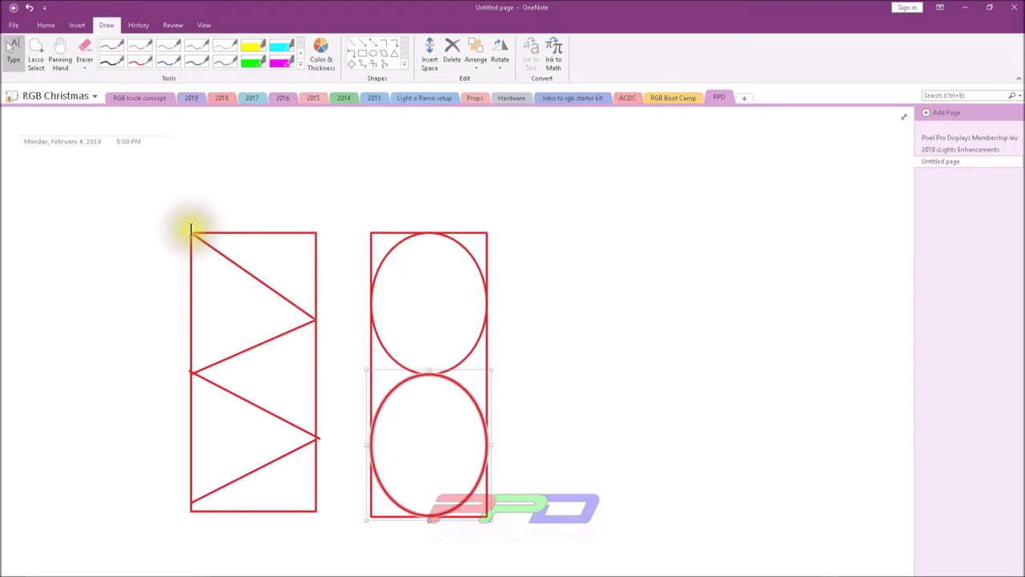
{"action": "left_click", "coordinate": [206, 207]}
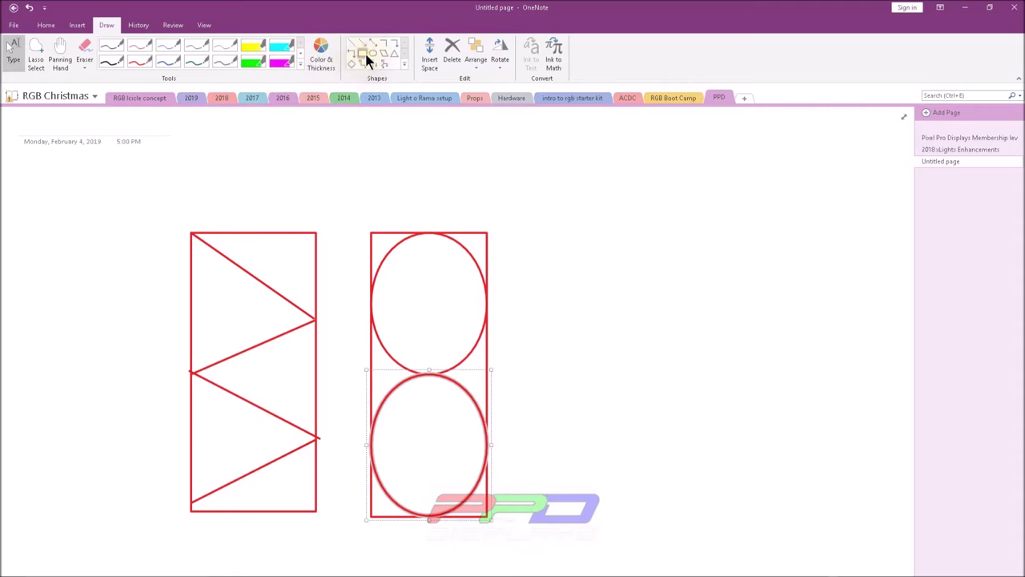
{"action": "left_click", "coordinate": [364, 54]}
{"action": "left_click", "coordinate": [485, 242]}
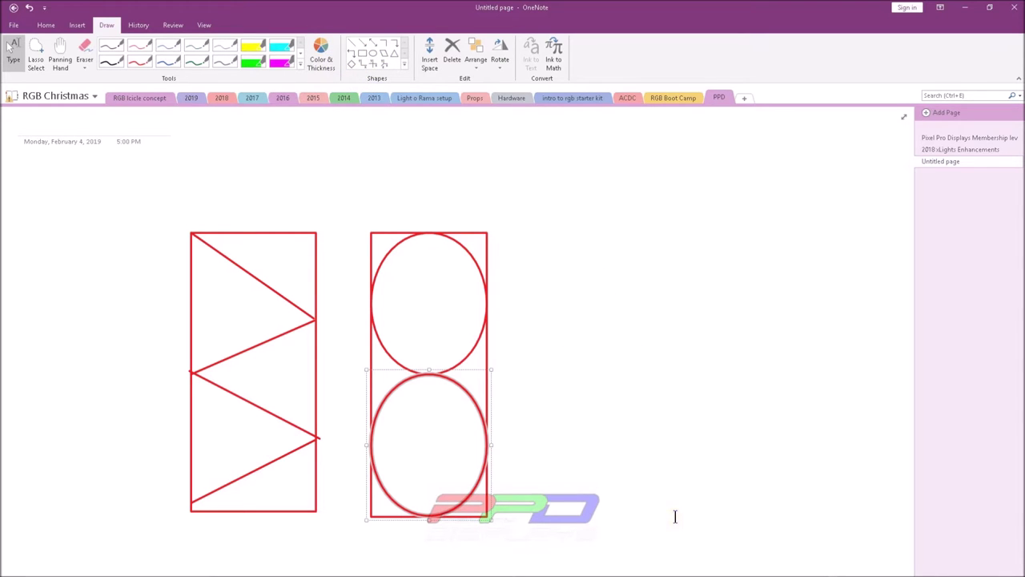
{"action": "mouse_move", "coordinate": [680, 521]}
{"action": "left_mouse_down"}
{"action": "mouse_move", "coordinate": [558, 270]}
{"action": "mouse_move", "coordinate": [565, 213]}
{"action": "mouse_move", "coordinate": [555, 230]}
{"action": "left_mouse_up"}
{"action": "key", "text": "Escape"}
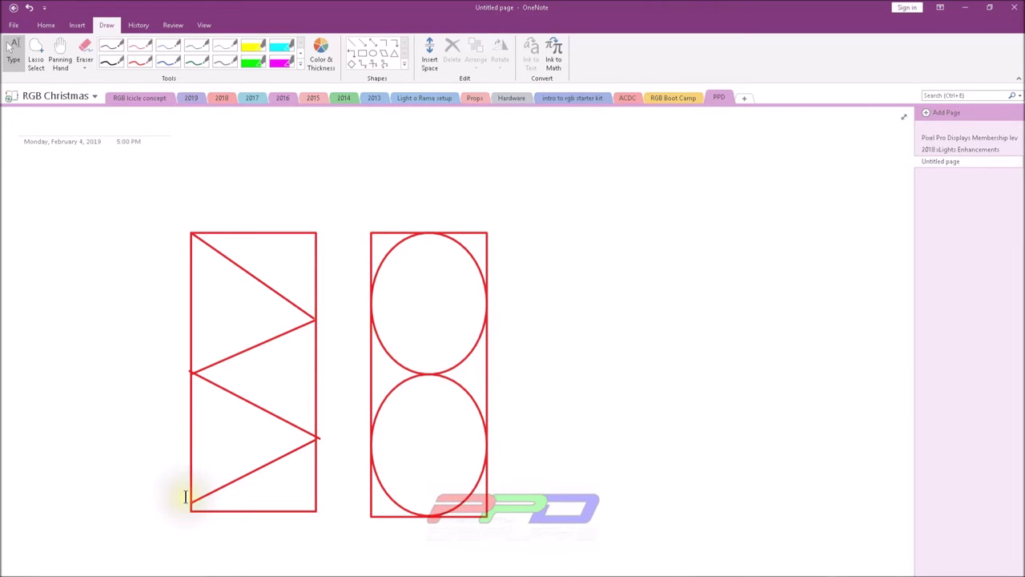
Bring the Snipping Tool forward and move its window to the right.
{"action": "mouse_move", "coordinate": [227, 562]}
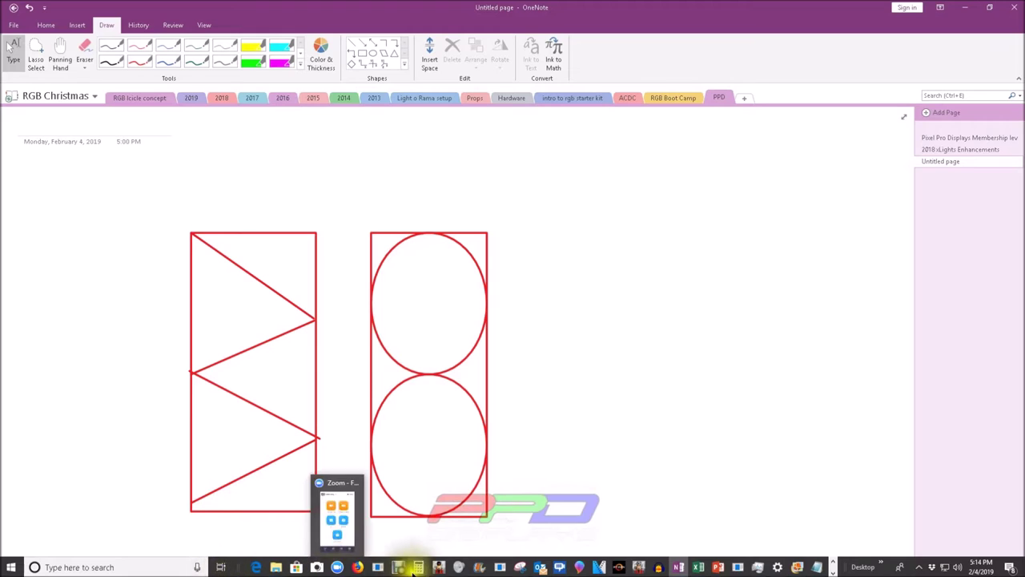
{"action": "mouse_move", "coordinate": [520, 570]}
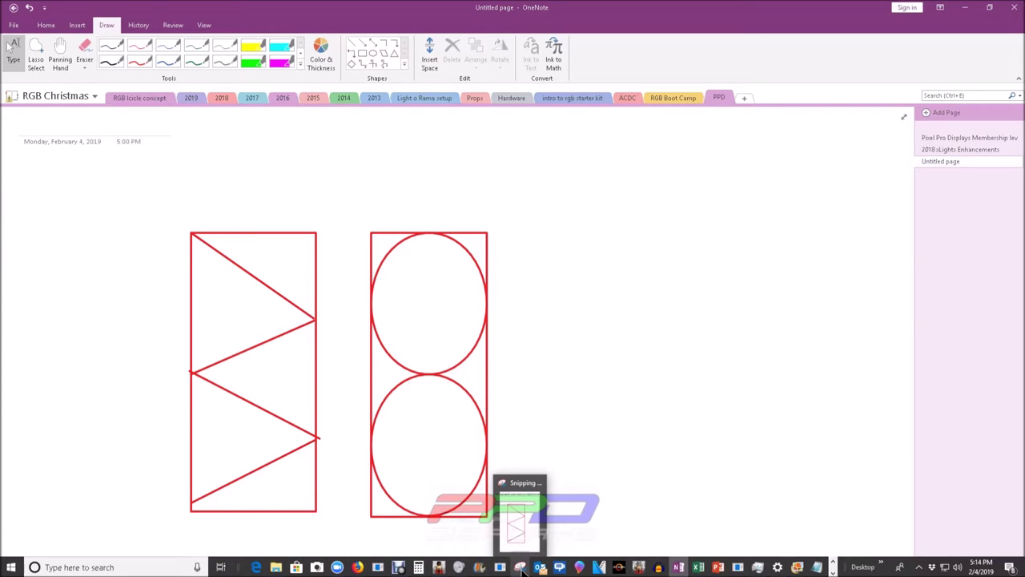
{"action": "left_click", "coordinate": [520, 570]}
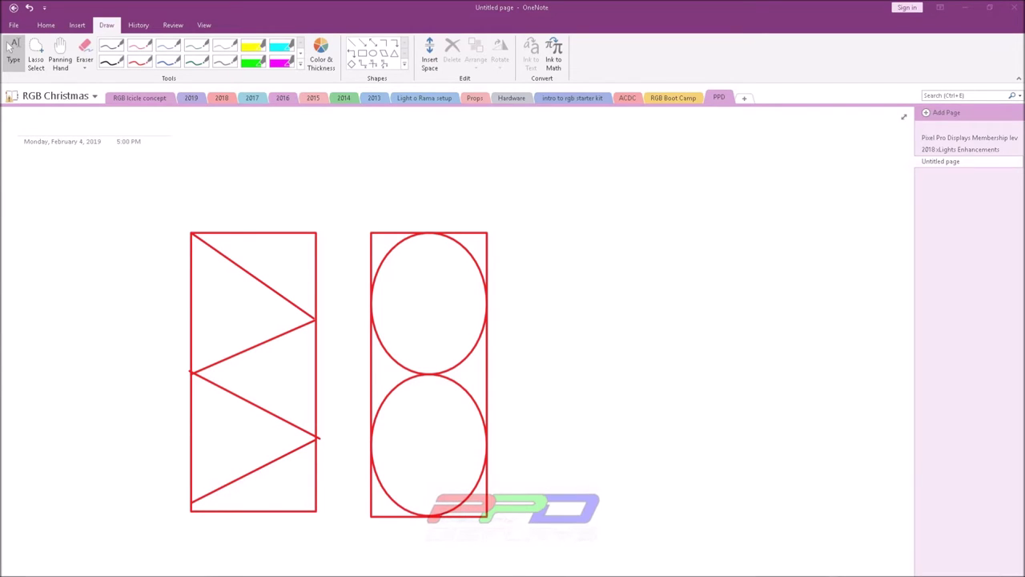
{"action": "left_click_drag", "start_coordinate": [441, 18], "coordinate": [611, 118]}
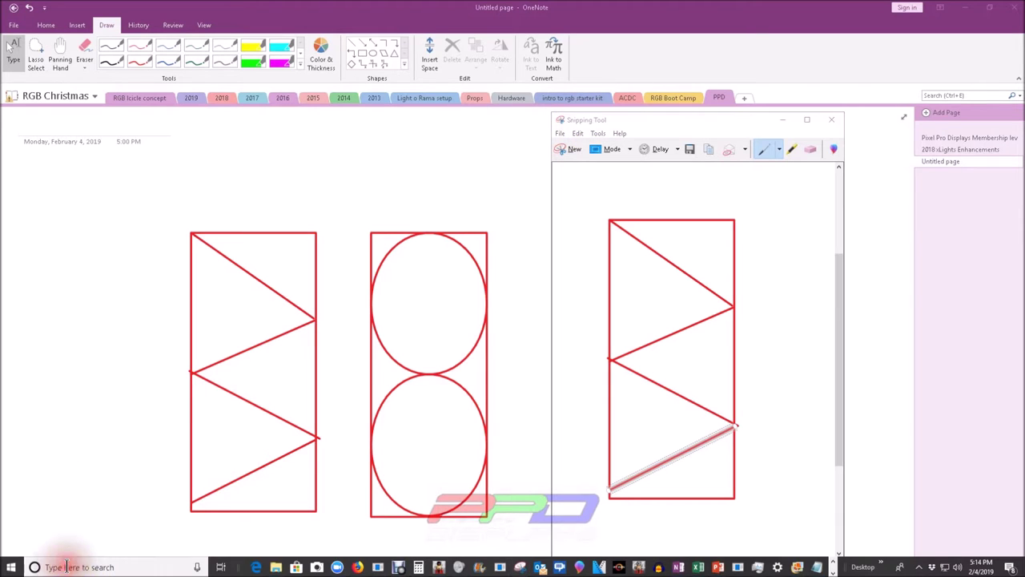
Dismiss the Windows search panel and start a new snip.
{"action": "left_click", "coordinate": [67, 566]}
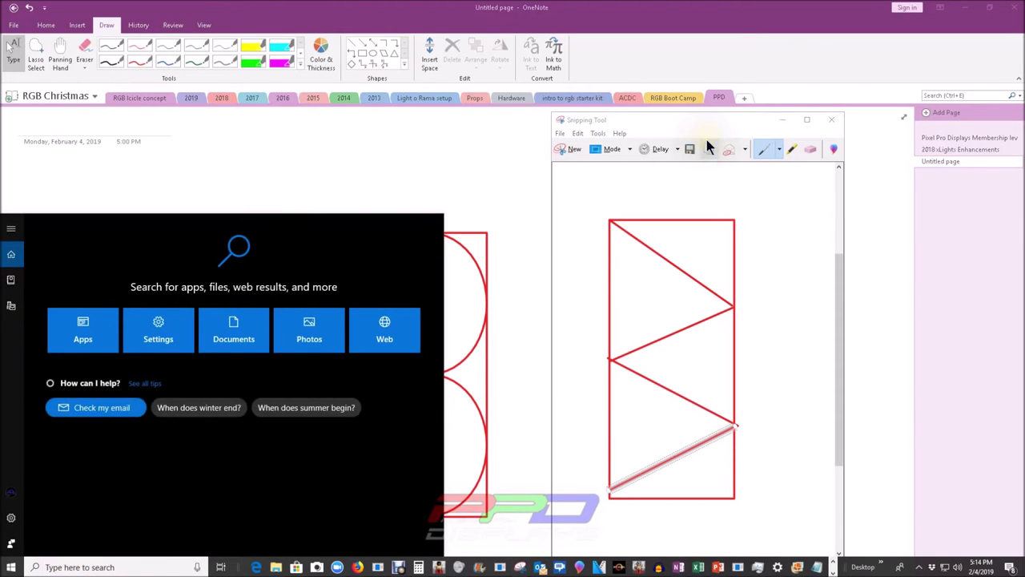
{"action": "left_click", "coordinate": [650, 120]}
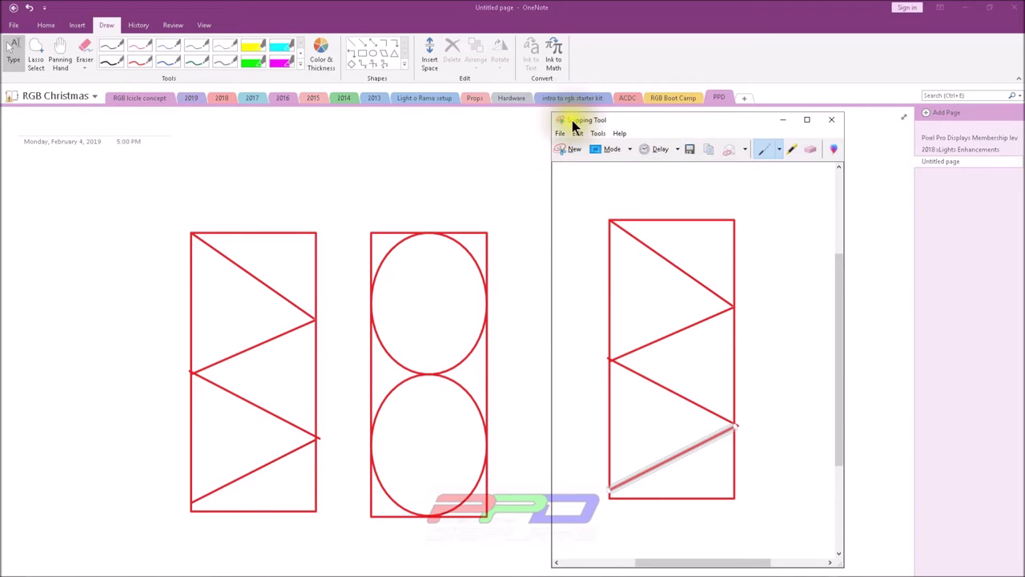
{"action": "left_click", "coordinate": [564, 148]}
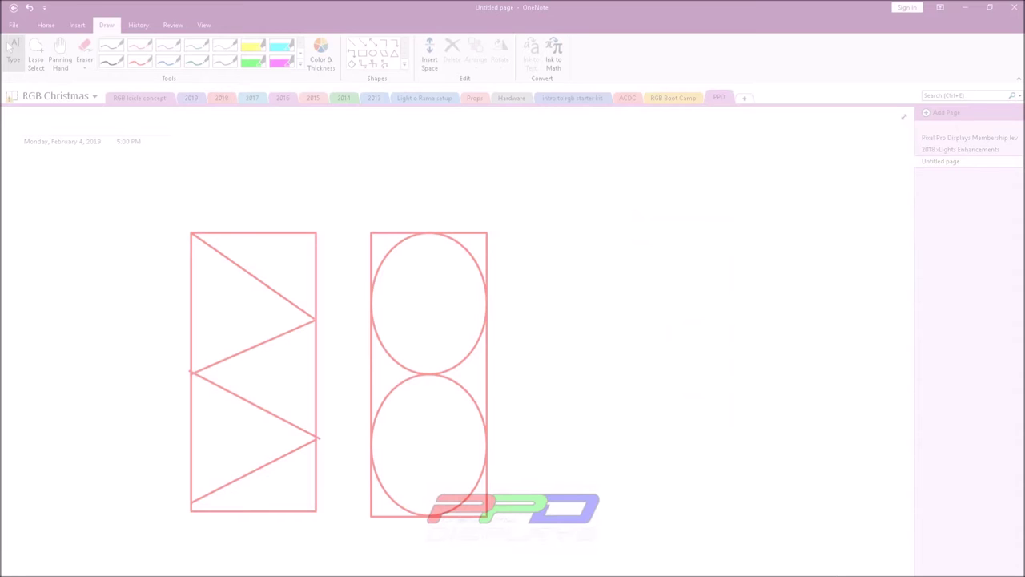
Snip the zigzag rectangle and save it as the PNG 'Zig Zag' in Website images.
{"action": "left_click_drag", "start_coordinate": [75, 181], "coordinate": [606, 152]}
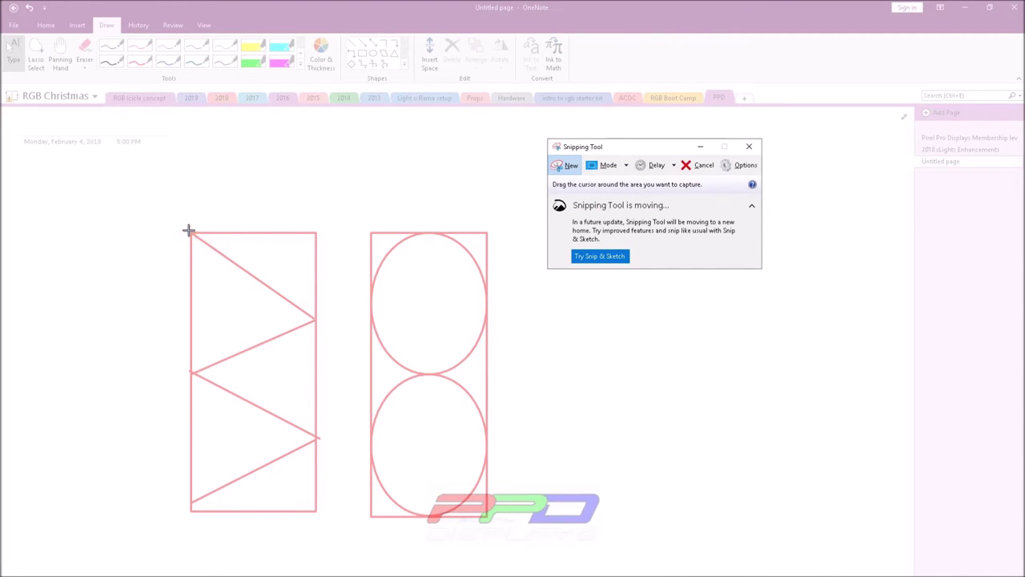
{"action": "left_click_drag", "start_coordinate": [188, 231], "coordinate": [316, 512]}
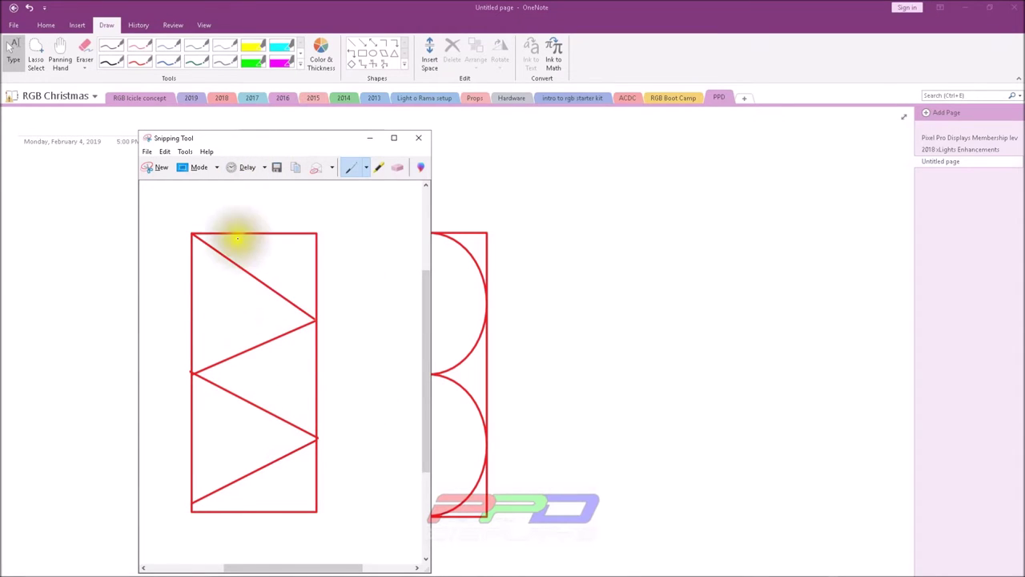
{"action": "left_click", "coordinate": [279, 168]}
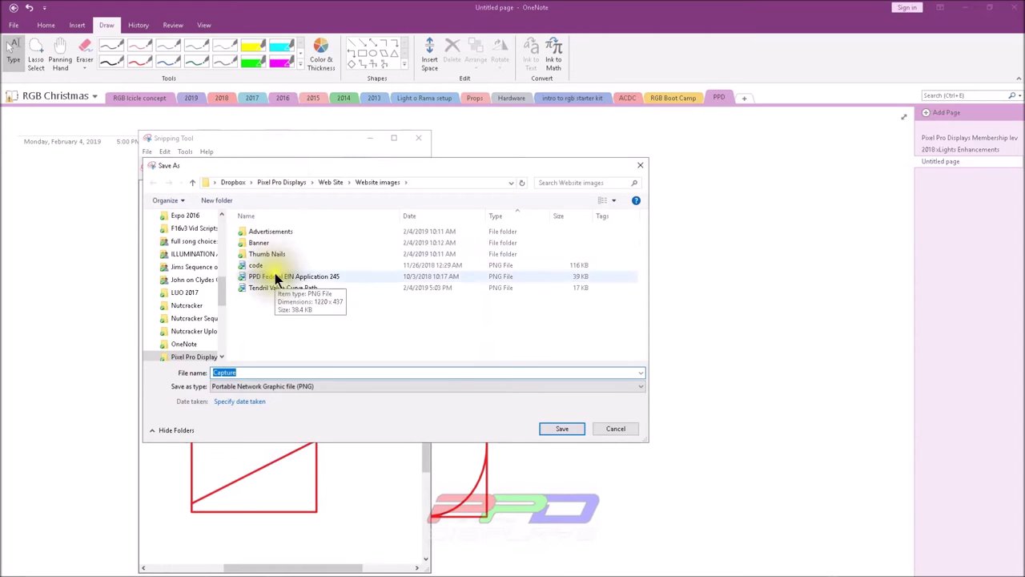
{"action": "left_click", "coordinate": [232, 372]}
{"action": "left_click", "coordinate": [190, 368]}
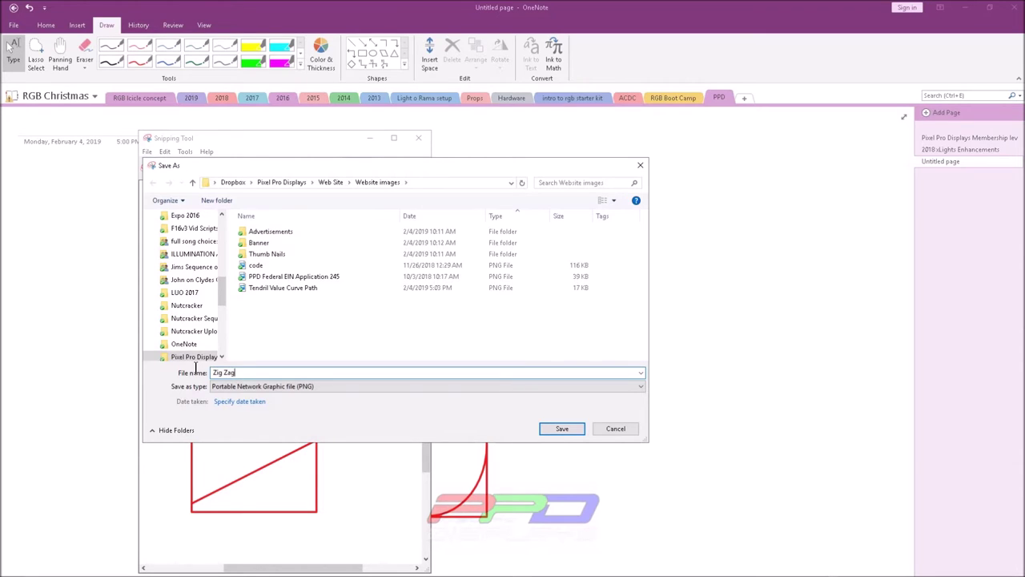
{"action": "key", "text": "Return"}
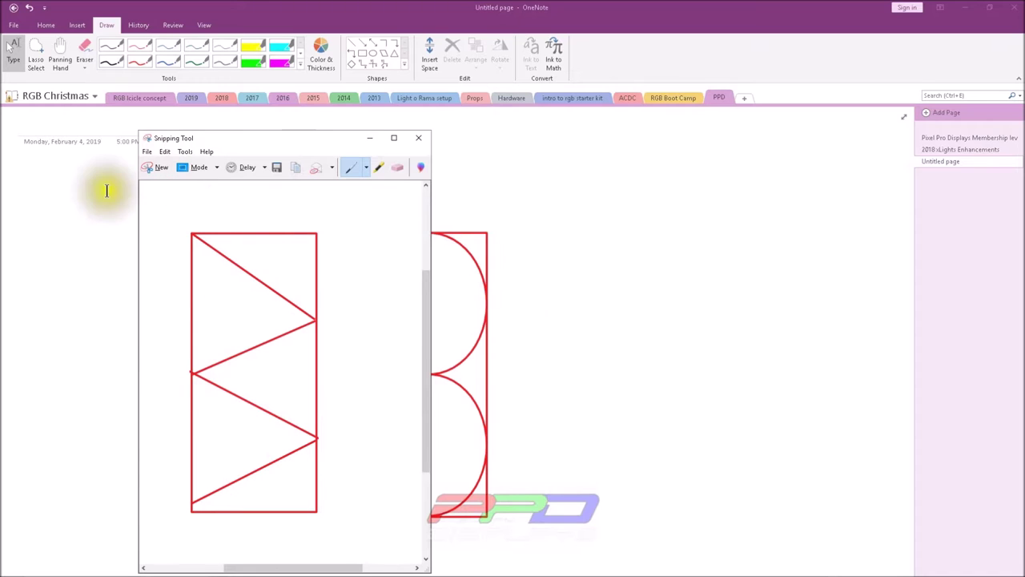
Snip the stacked-circle drawing, save it as the PNG 'Infinity', and close Snipping Tool.
{"action": "left_click", "coordinate": [156, 168]}
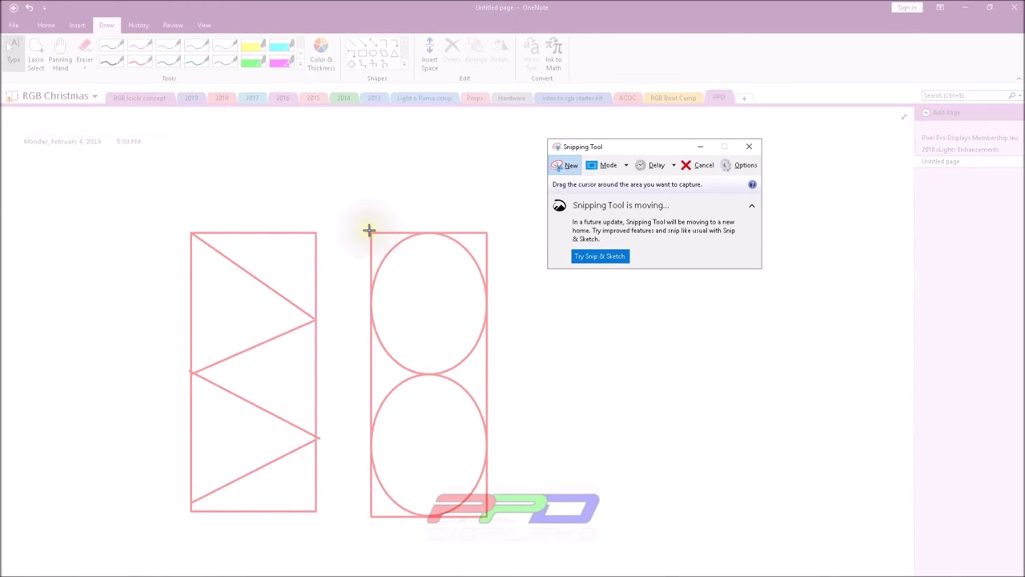
{"action": "mouse_move", "coordinate": [369, 230]}
{"action": "left_mouse_down"}
{"action": "mouse_move", "coordinate": [389, 458]}
{"action": "mouse_move", "coordinate": [486, 517]}
{"action": "left_mouse_up"}
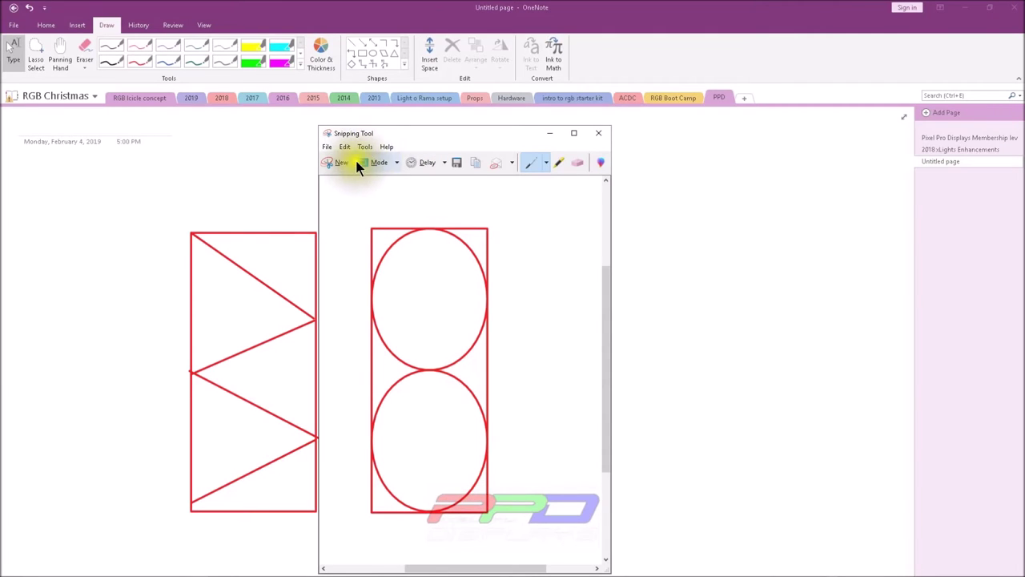
{"action": "left_click", "coordinate": [457, 163]}
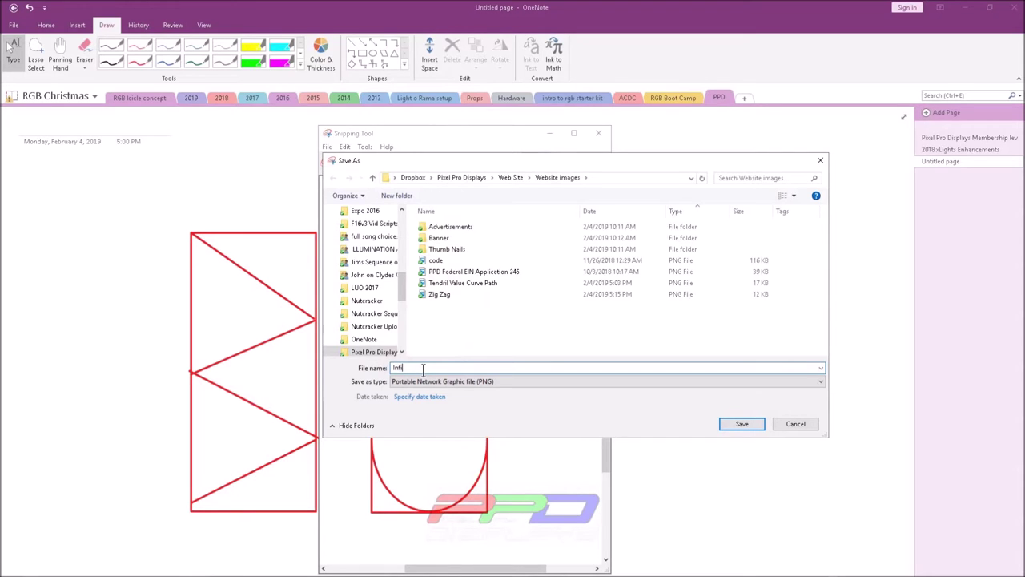
{"action": "left_click", "coordinate": [739, 424]}
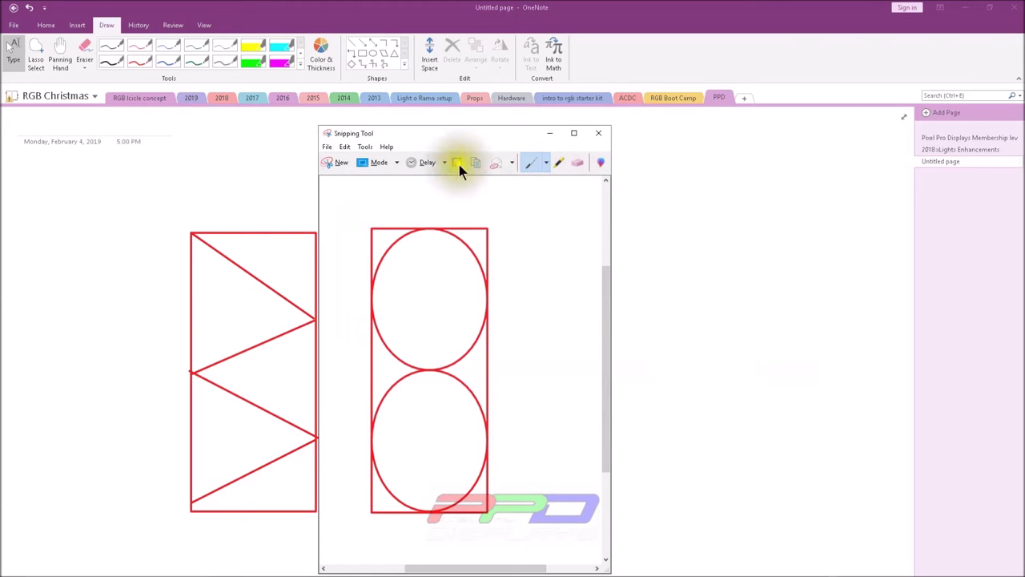
{"action": "key", "text": "alt+F4"}
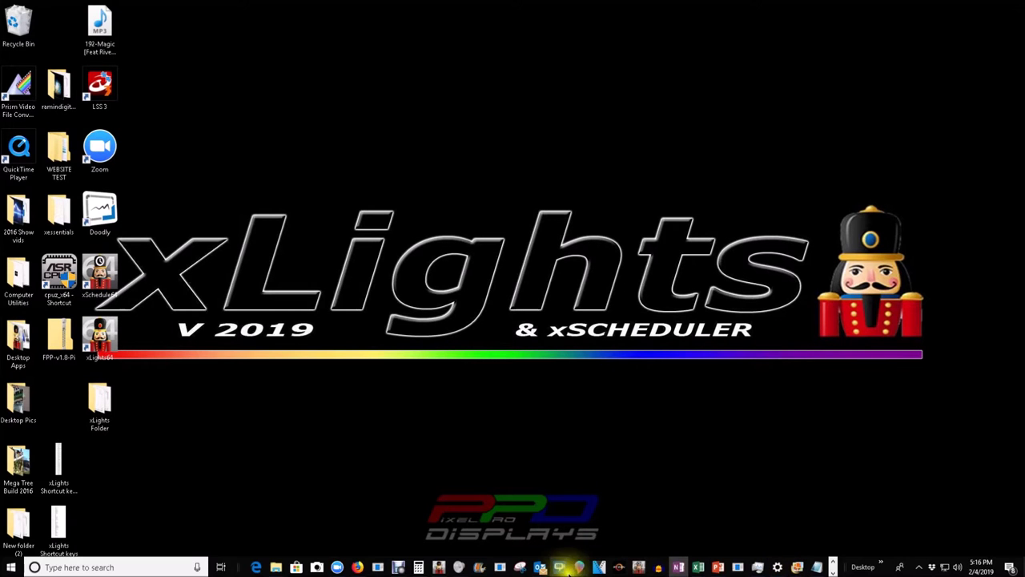
Bring the xLights sequencer forward and open the Tools menu.
{"action": "left_click", "coordinate": [438, 567]}
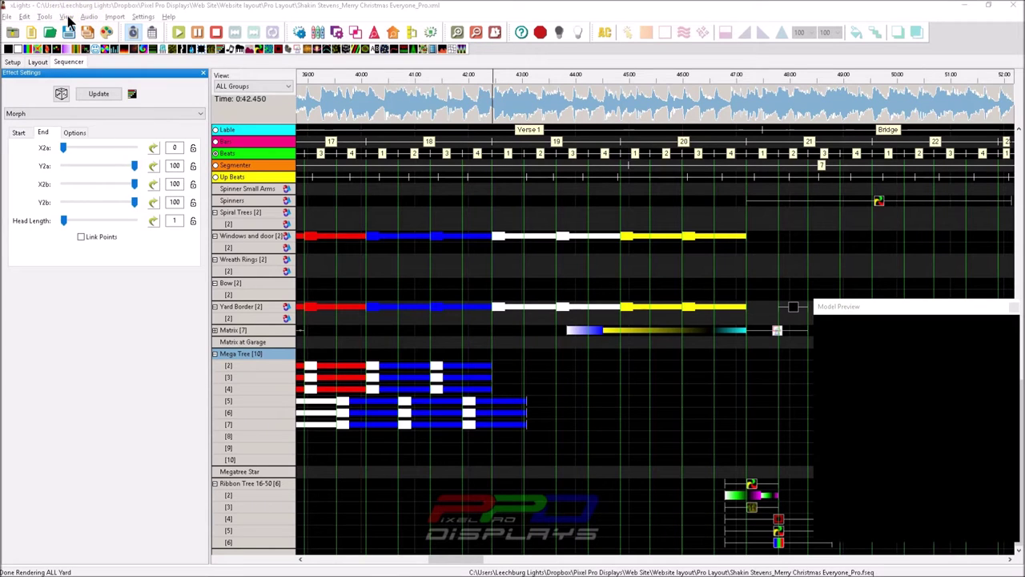
{"action": "left_click", "coordinate": [45, 17]}
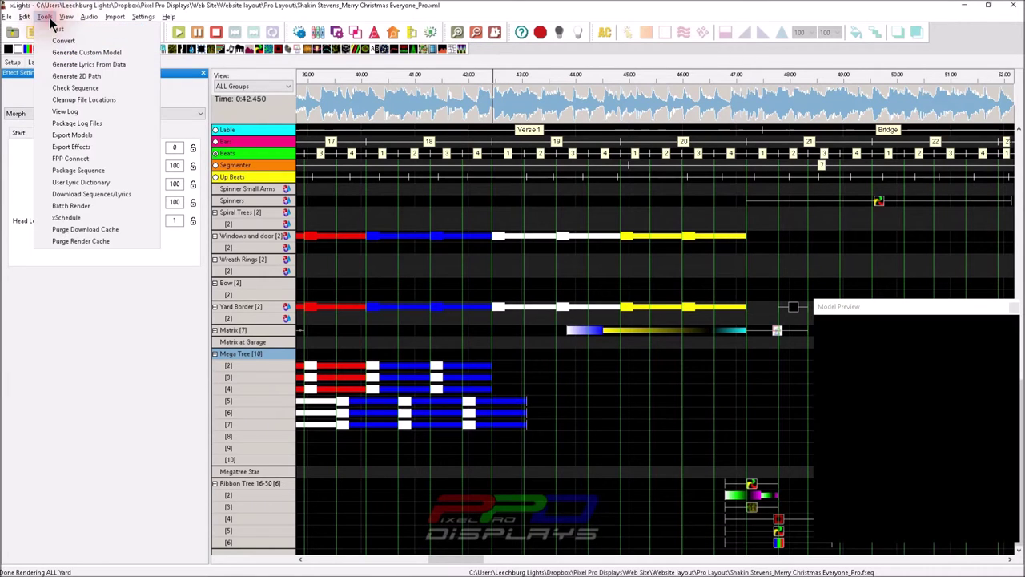
Open the 2D Path Generator, centre its window and nudge the path's start point.
{"action": "left_click", "coordinate": [66, 76]}
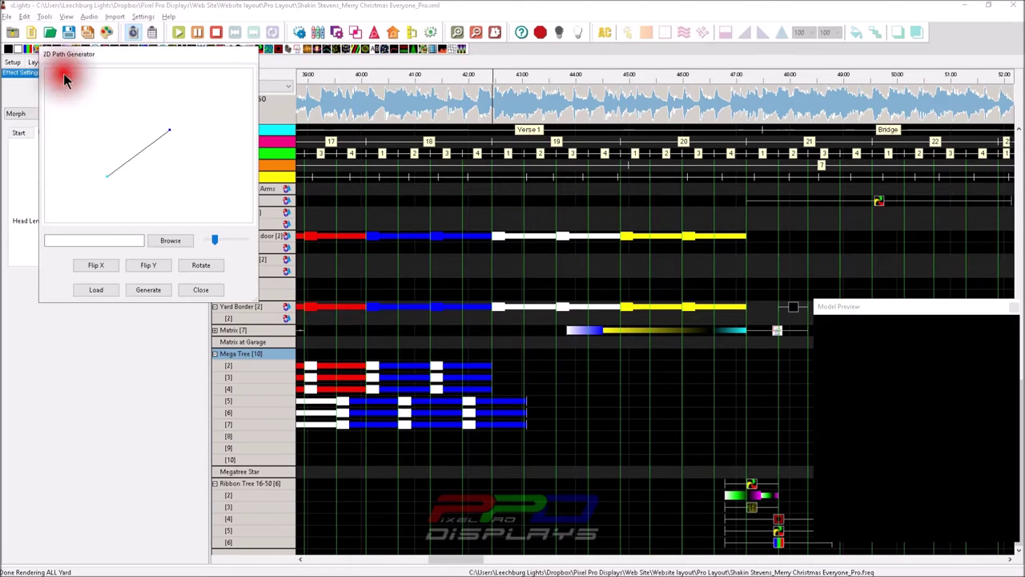
{"action": "left_click_drag", "start_coordinate": [88, 58], "coordinate": [405, 153]}
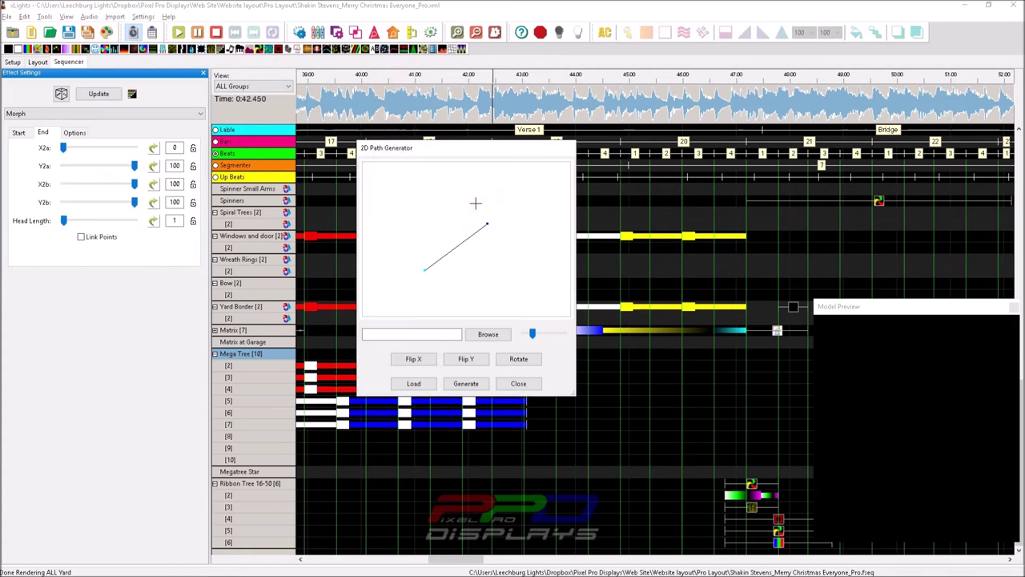
{"action": "left_click_drag", "start_coordinate": [424, 268], "coordinate": [427, 267]}
{"action": "left_click", "coordinate": [425, 269]}
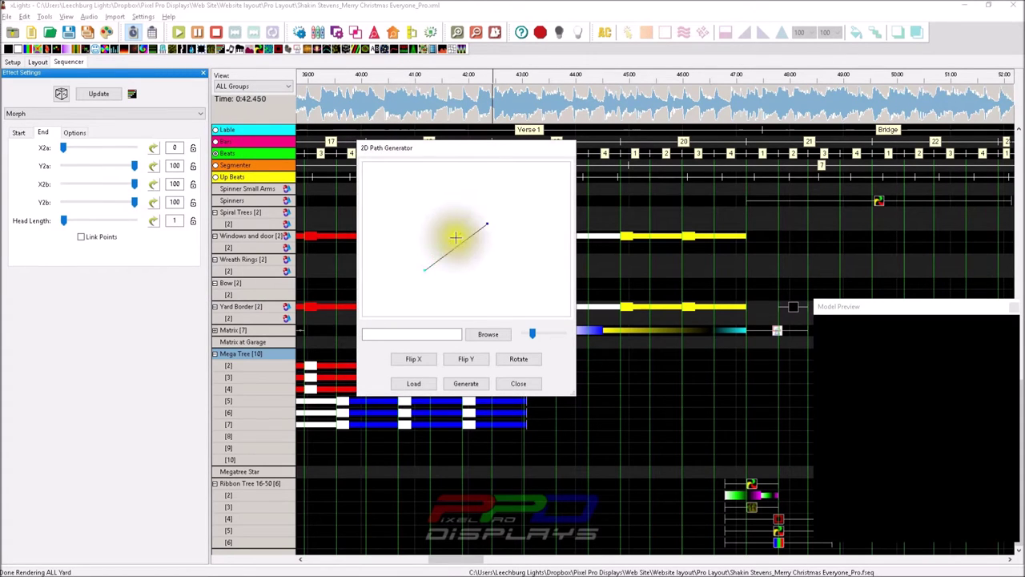
{"action": "left_click", "coordinate": [483, 225]}
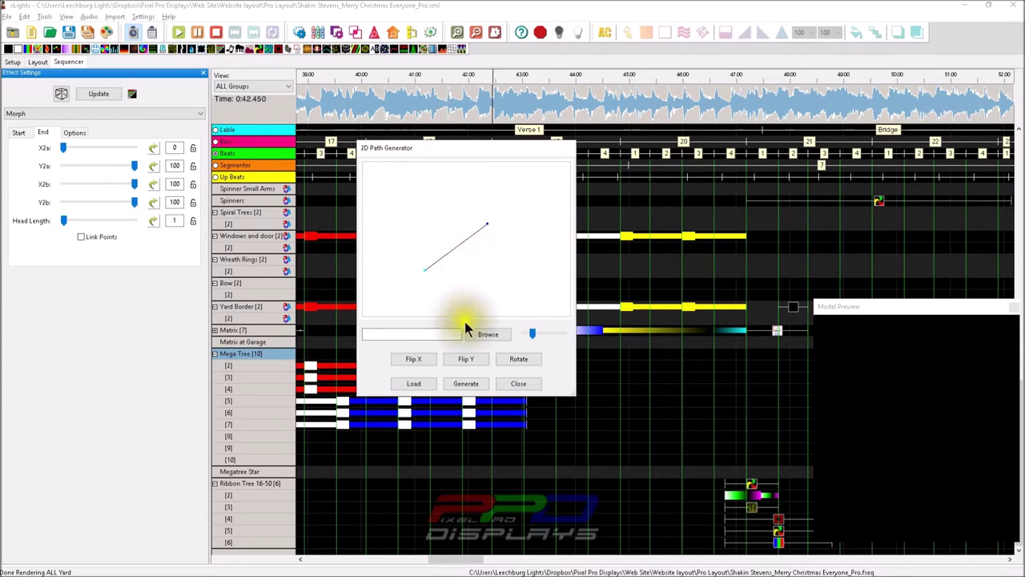
Load the 'Infinity' image from Website images as the tracing background and enlarge the window.
{"action": "left_click", "coordinate": [484, 334]}
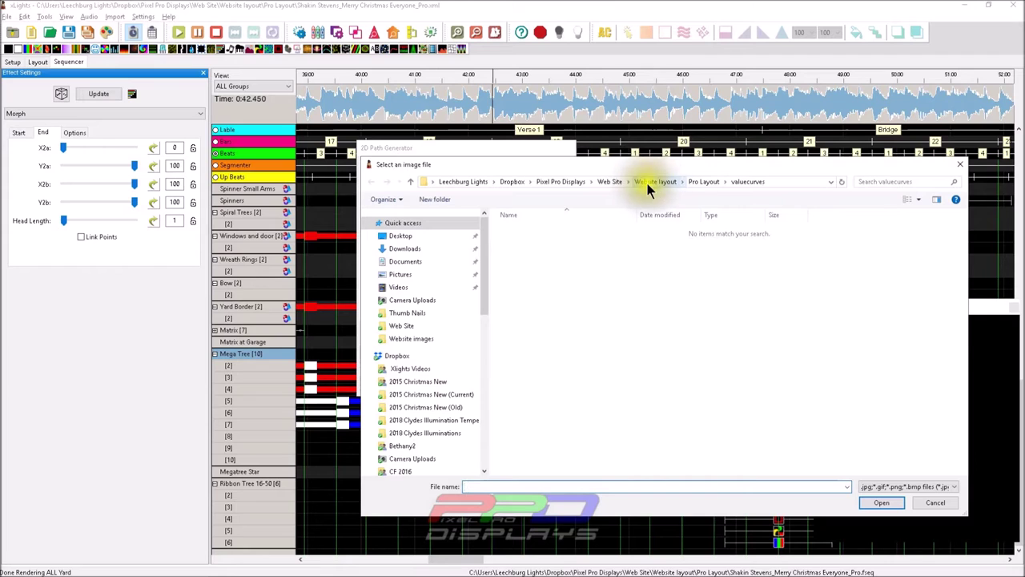
{"action": "left_click", "coordinate": [608, 182]}
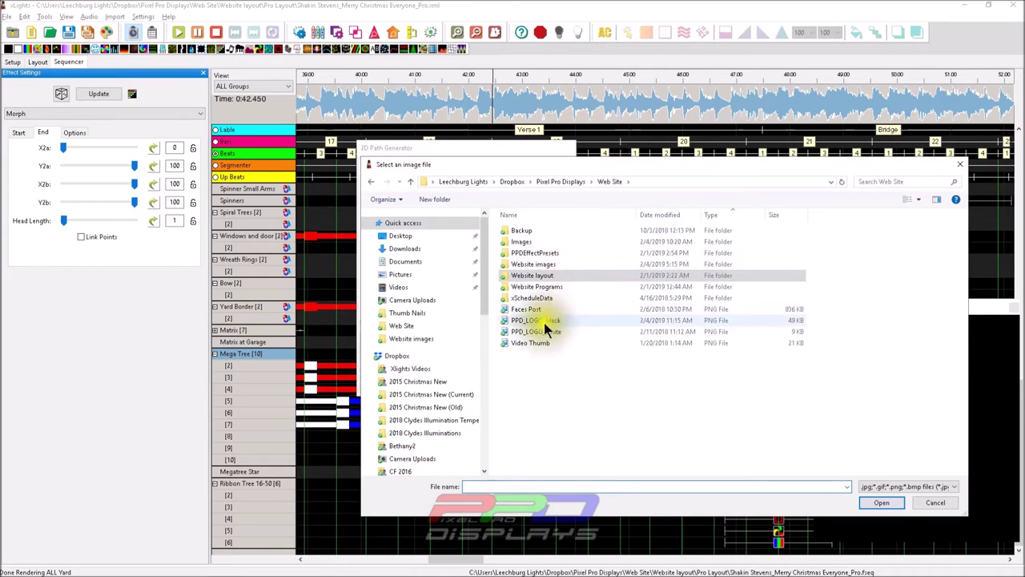
{"action": "double_click", "coordinate": [513, 265]}
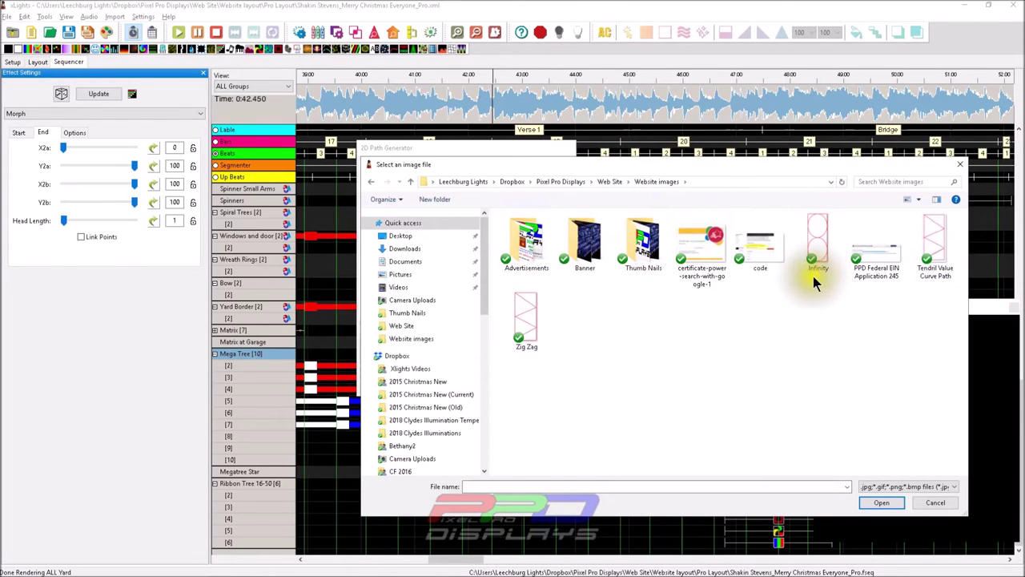
{"action": "double_click", "coordinate": [821, 228]}
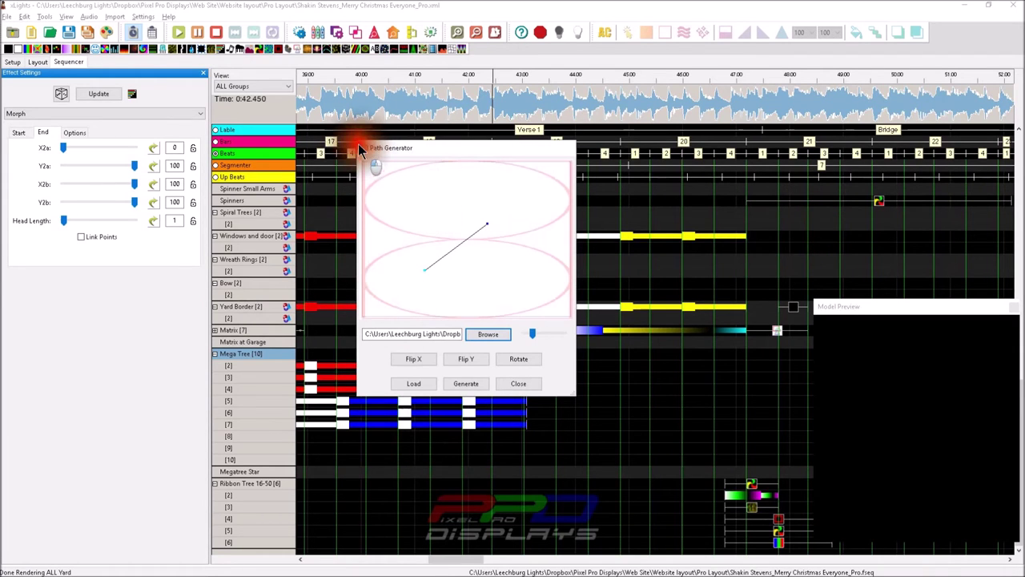
{"action": "left_click_drag", "start_coordinate": [358, 144], "coordinate": [350, 32]}
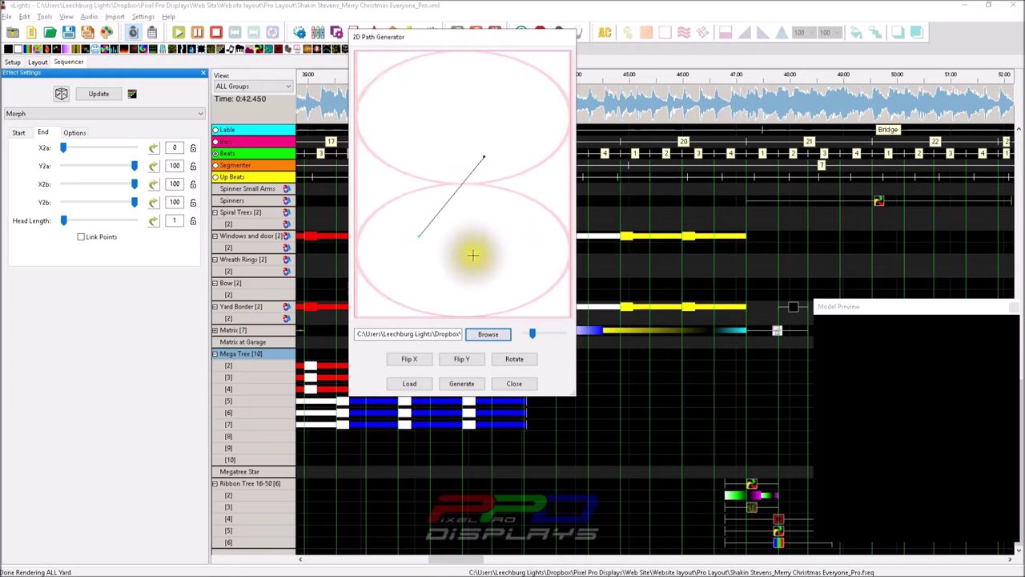
Move the path's start point to the bottom of the lower loop.
{"action": "left_click", "coordinate": [419, 240]}
{"action": "left_click_drag", "start_coordinate": [419, 240], "coordinate": [463, 320]}
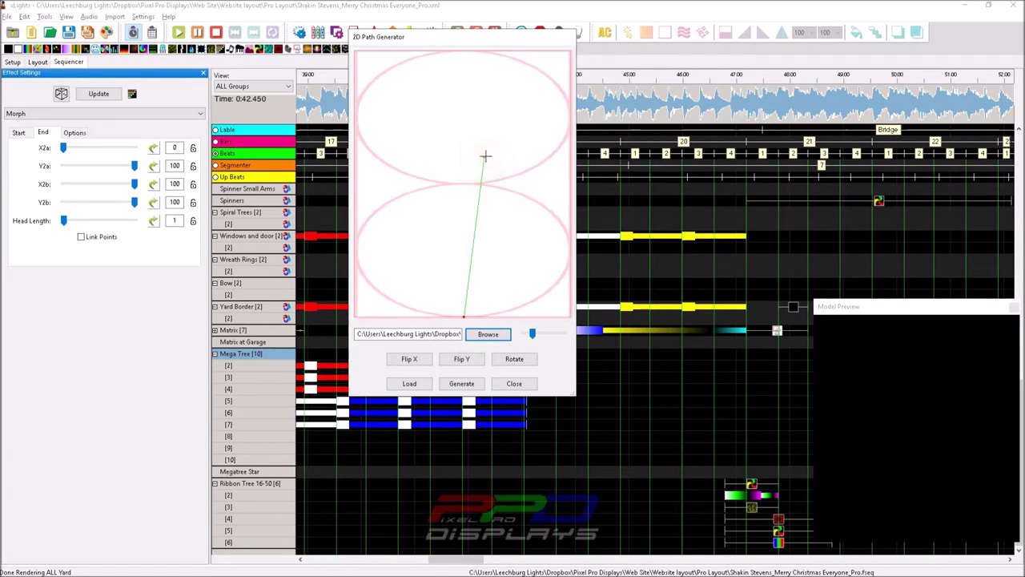
{"action": "left_click_drag", "start_coordinate": [485, 157], "coordinate": [426, 318]}
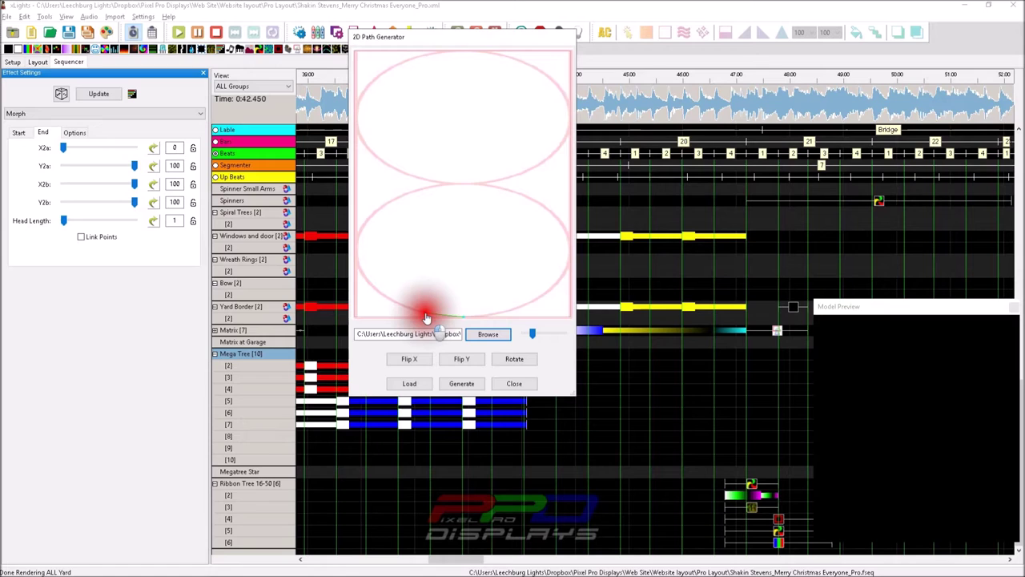
{"action": "left_click_drag", "start_coordinate": [426, 318], "coordinate": [425, 318]}
Trace points up the lower loop's left side and around its top.
{"action": "left_click", "coordinate": [402, 304]}
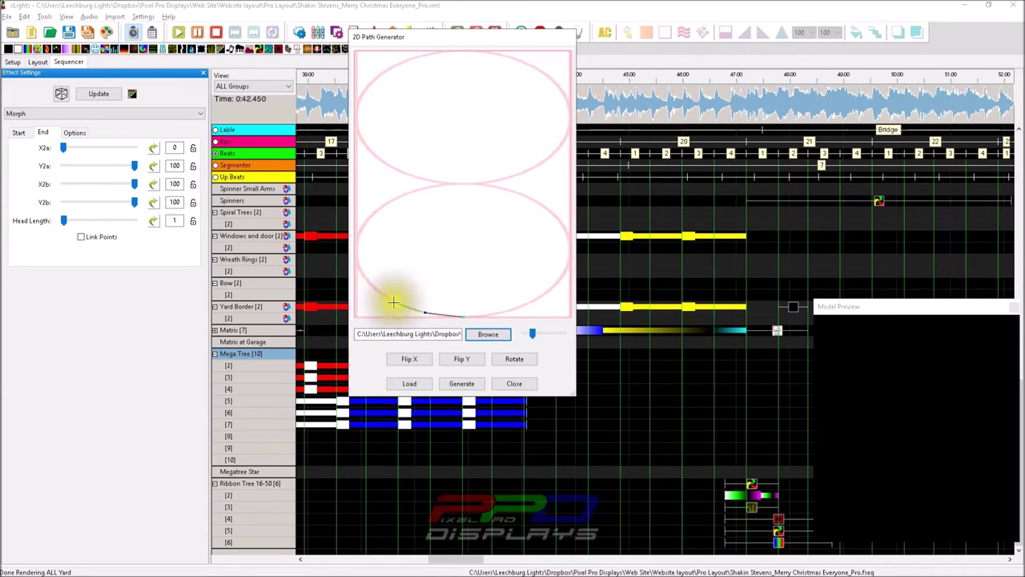
{"action": "left_click", "coordinate": [393, 301]}
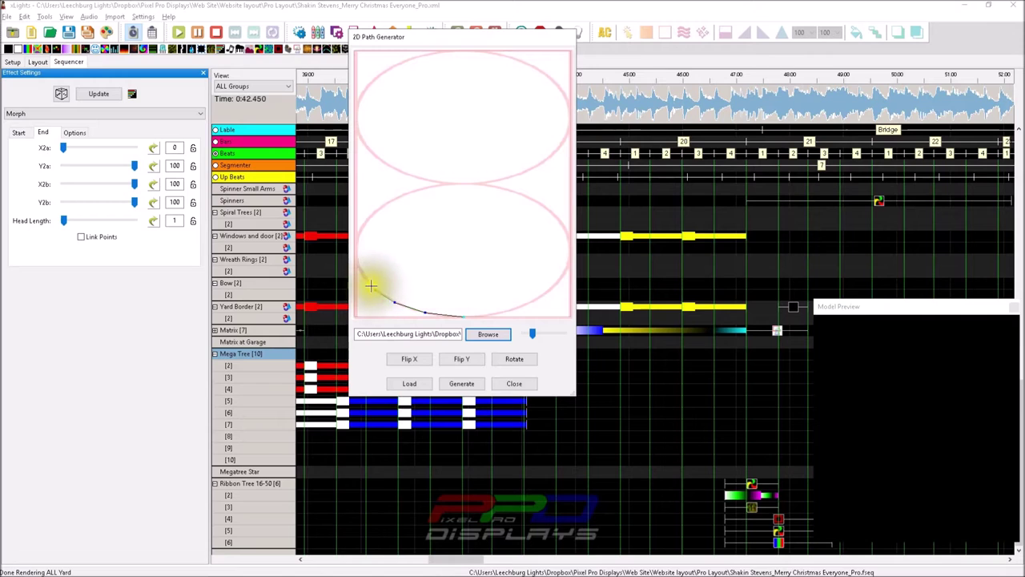
{"action": "left_click", "coordinate": [375, 289]}
{"action": "left_click", "coordinate": [361, 273]}
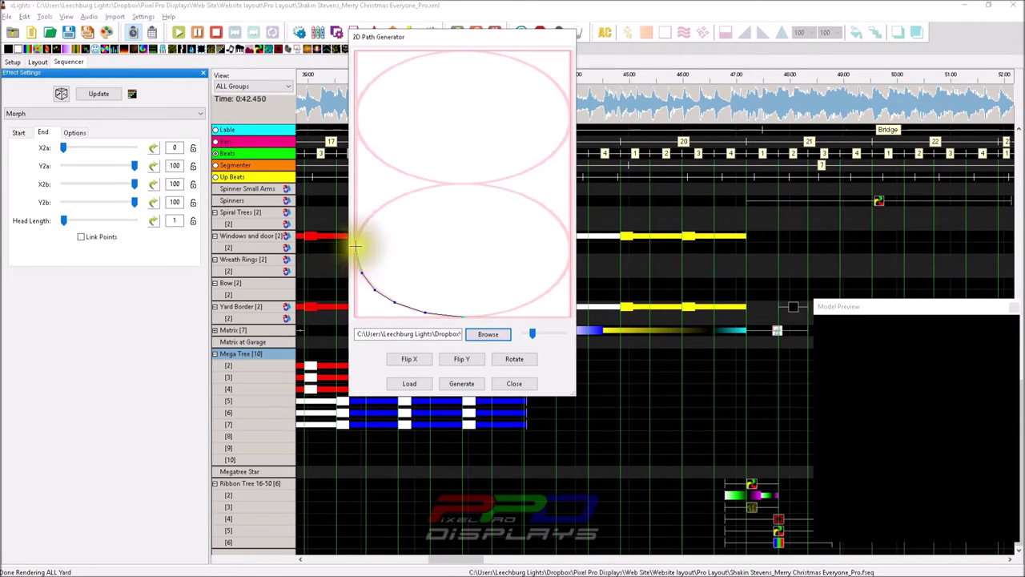
{"action": "left_click", "coordinate": [356, 247]}
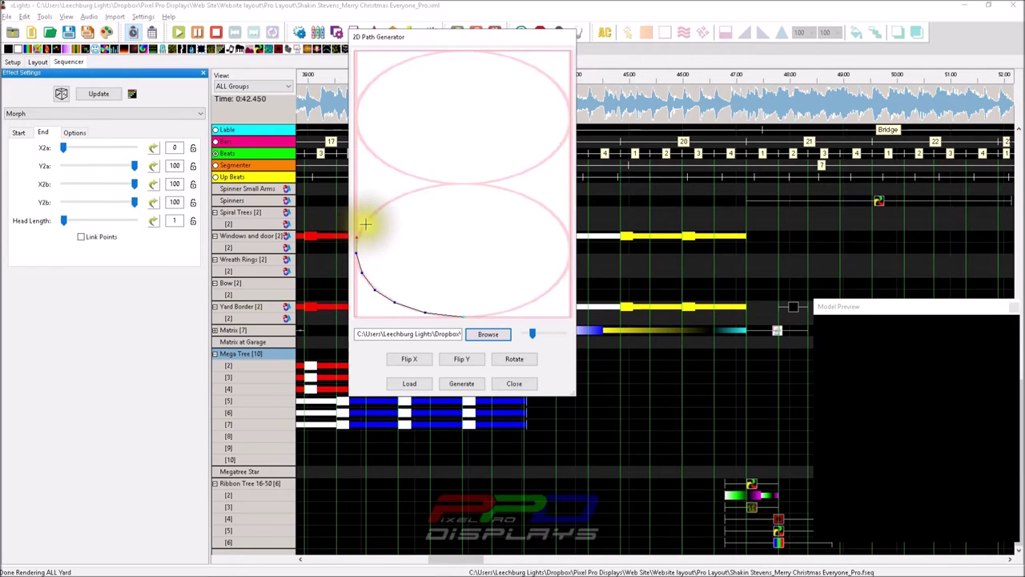
{"action": "left_click", "coordinate": [360, 224]}
{"action": "left_click", "coordinate": [379, 208]}
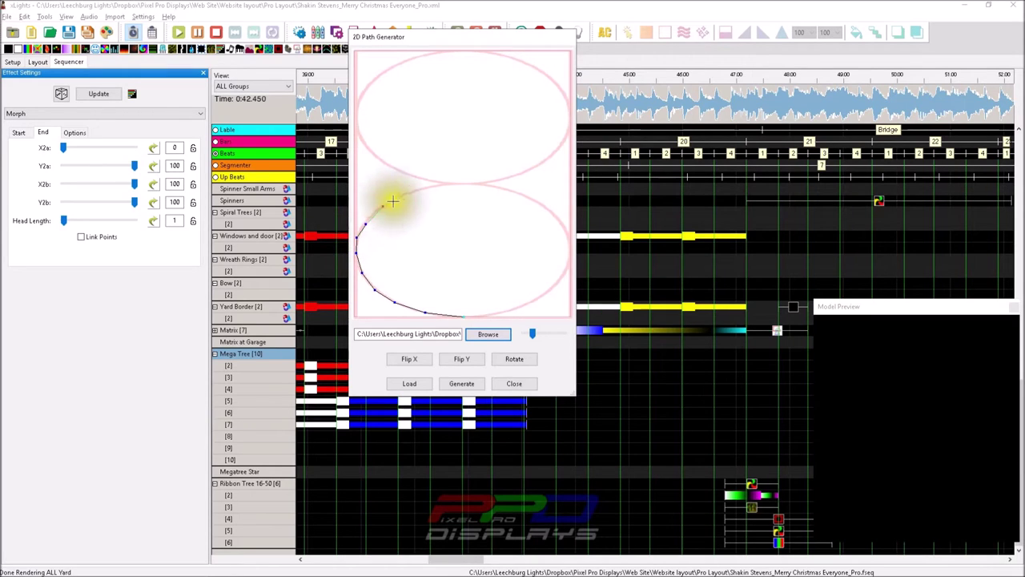
{"action": "left_click", "coordinate": [407, 193]}
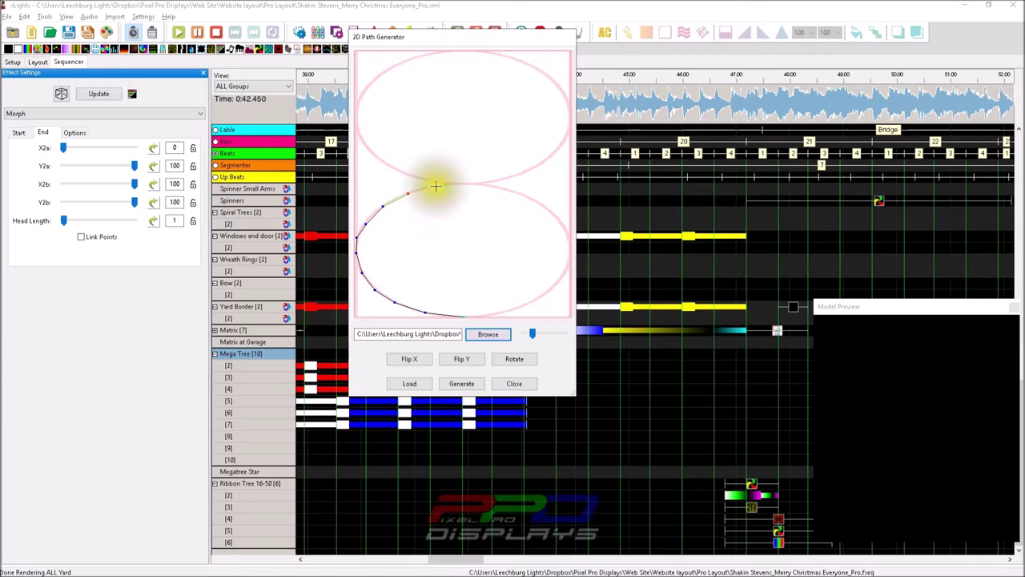
Carry the path through the centre crossing and up the upper loop's right side.
{"action": "left_click", "coordinate": [435, 185]}
{"action": "left_click", "coordinate": [466, 184]}
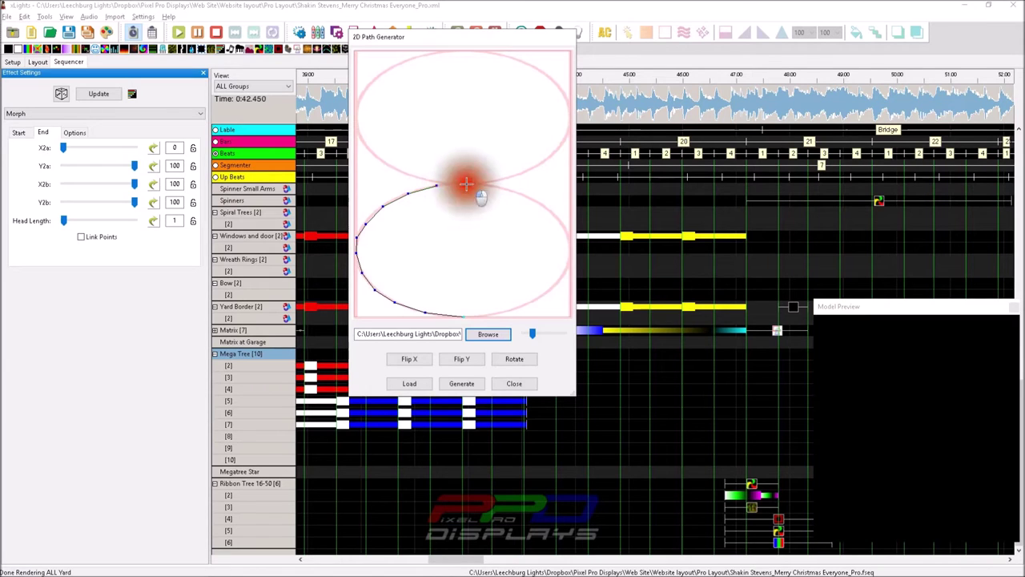
{"action": "left_click", "coordinate": [501, 177]}
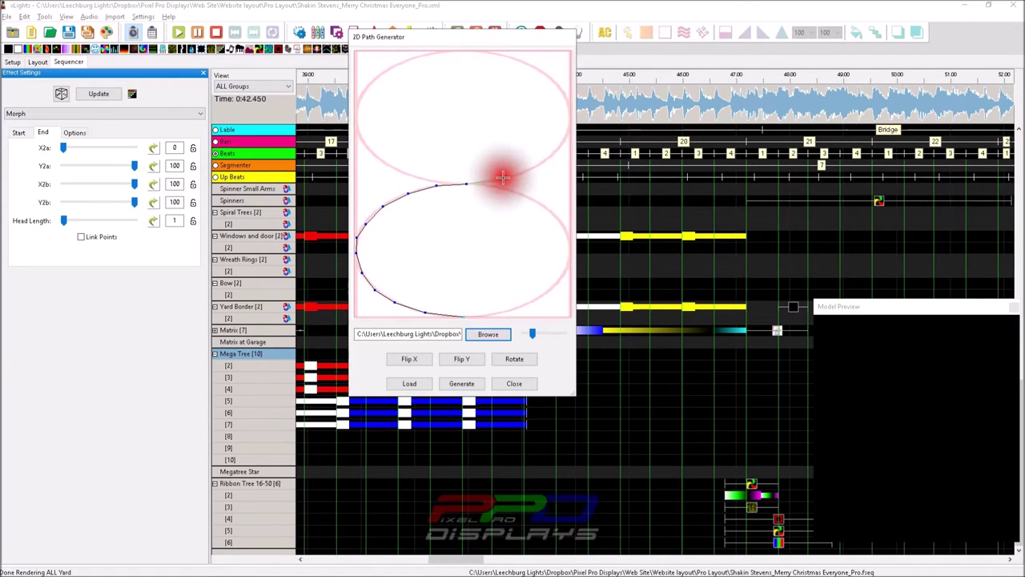
{"action": "left_click", "coordinate": [531, 166]}
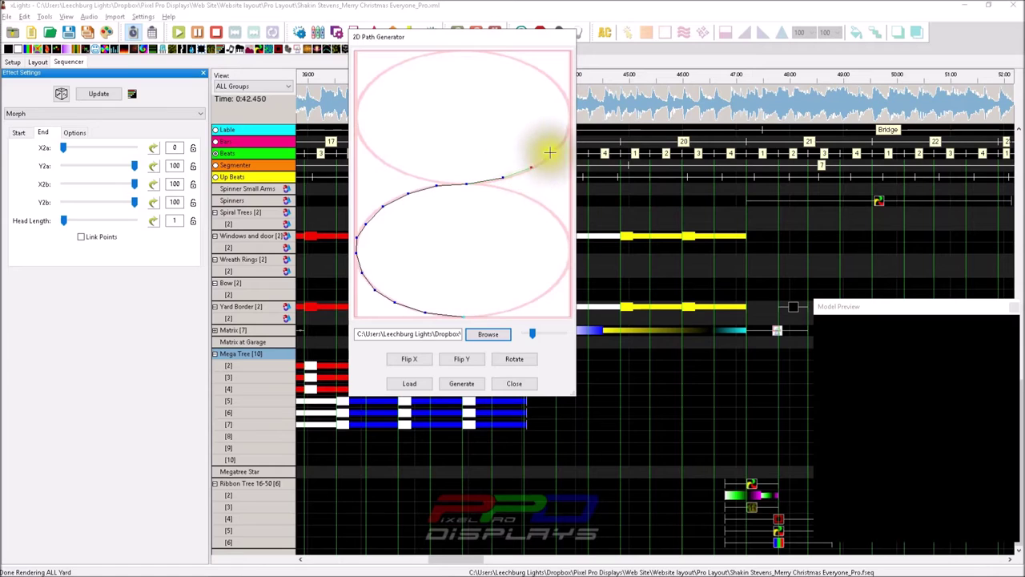
{"action": "left_click", "coordinate": [557, 148]}
{"action": "left_click", "coordinate": [565, 125]}
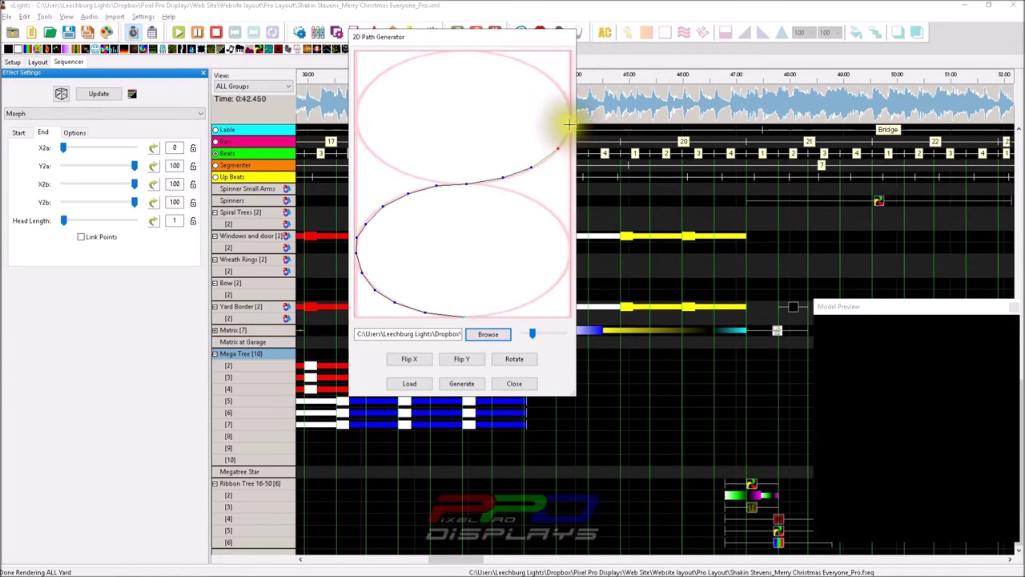
{"action": "left_click", "coordinate": [561, 108]}
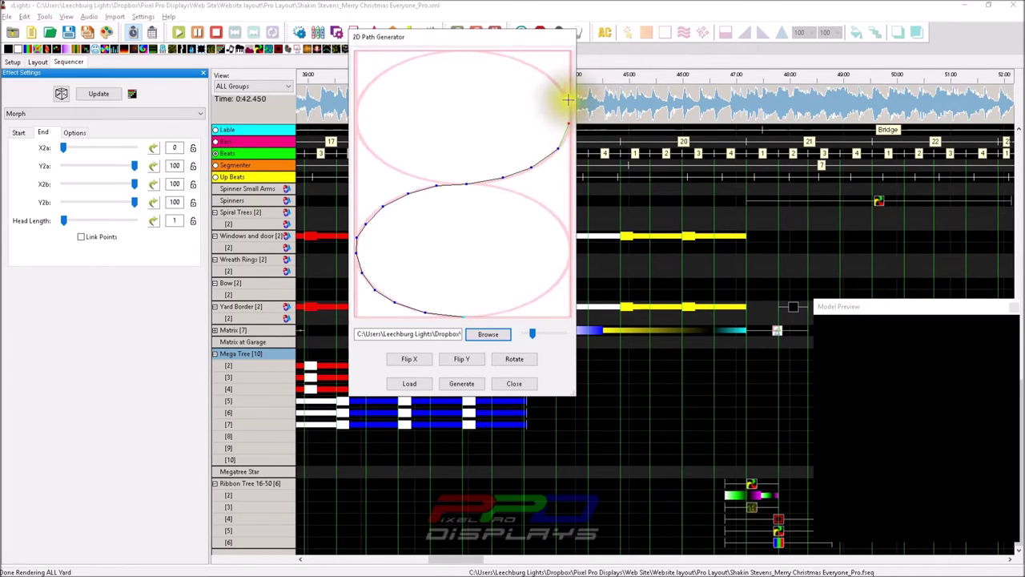
{"action": "left_click", "coordinate": [562, 98]}
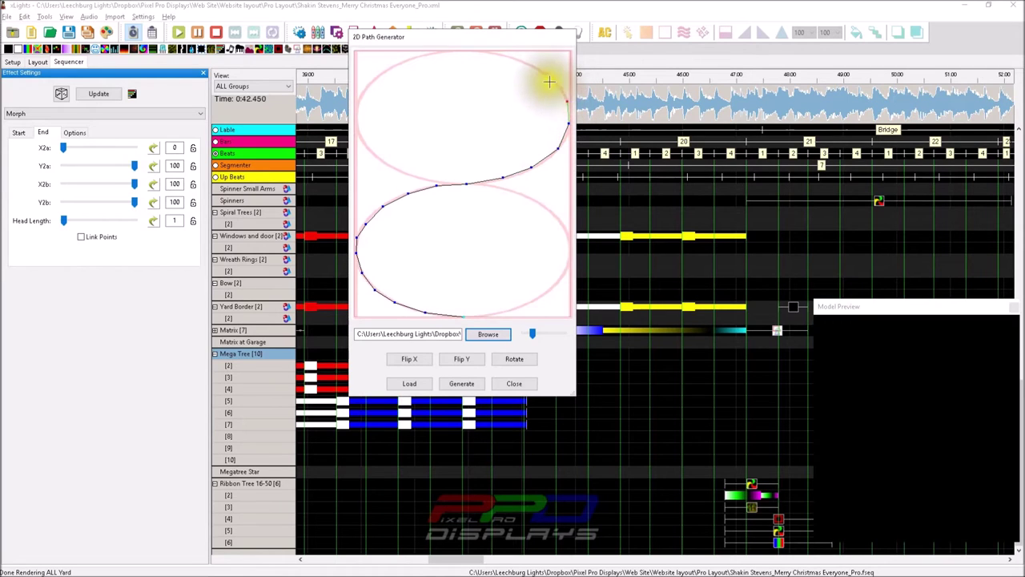
{"action": "left_click", "coordinate": [550, 80]}
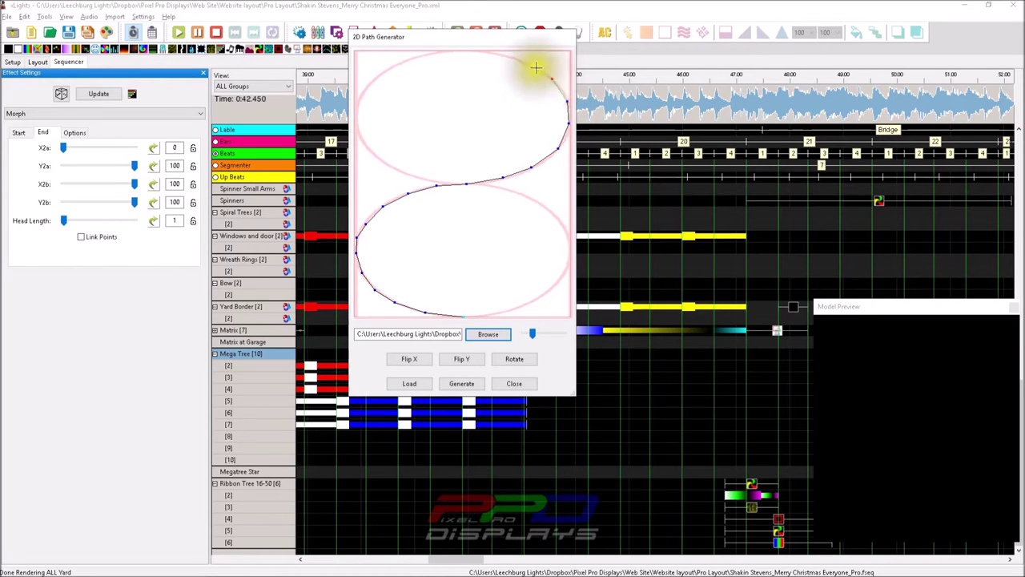
Trace across the upper loop's top and down its left side to the crossing.
{"action": "left_click", "coordinate": [524, 62]}
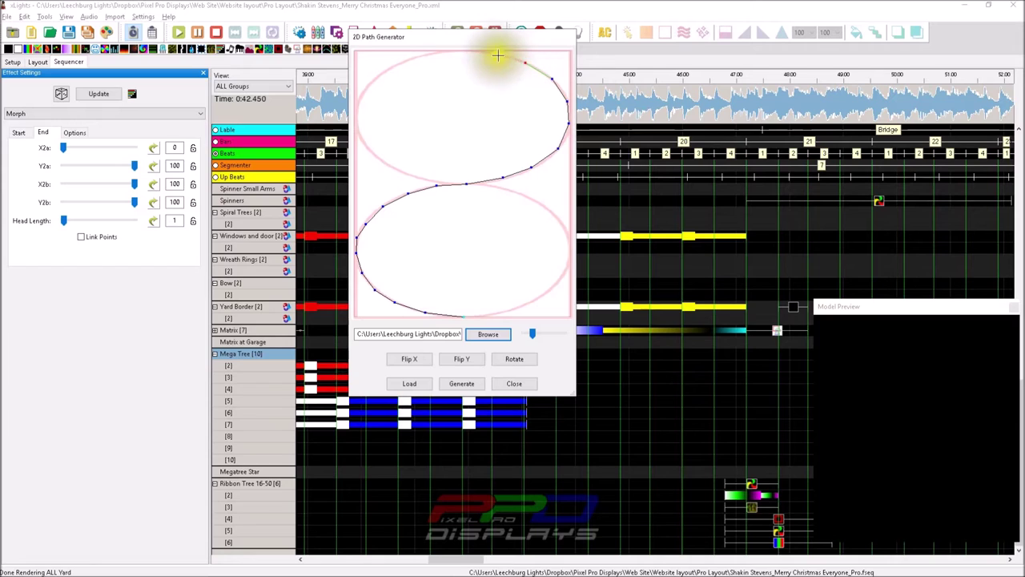
{"action": "left_click", "coordinate": [497, 54]}
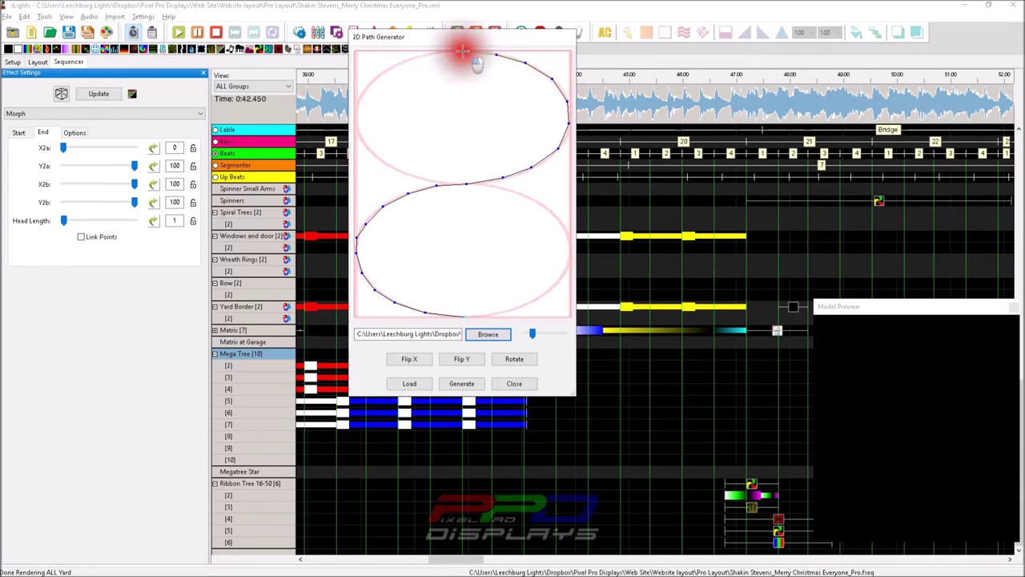
{"action": "left_click", "coordinate": [462, 52]}
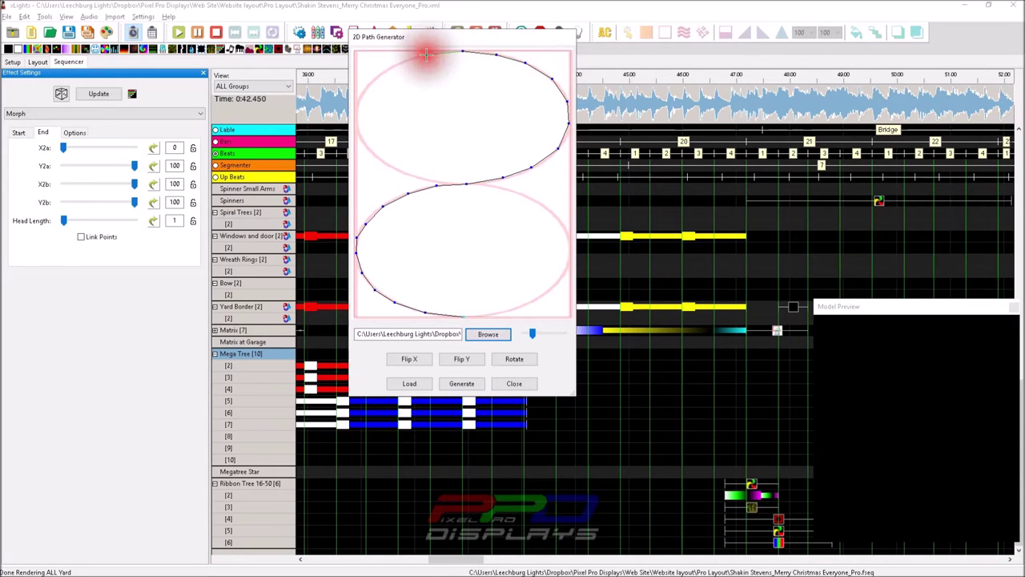
{"action": "left_click", "coordinate": [388, 66]}
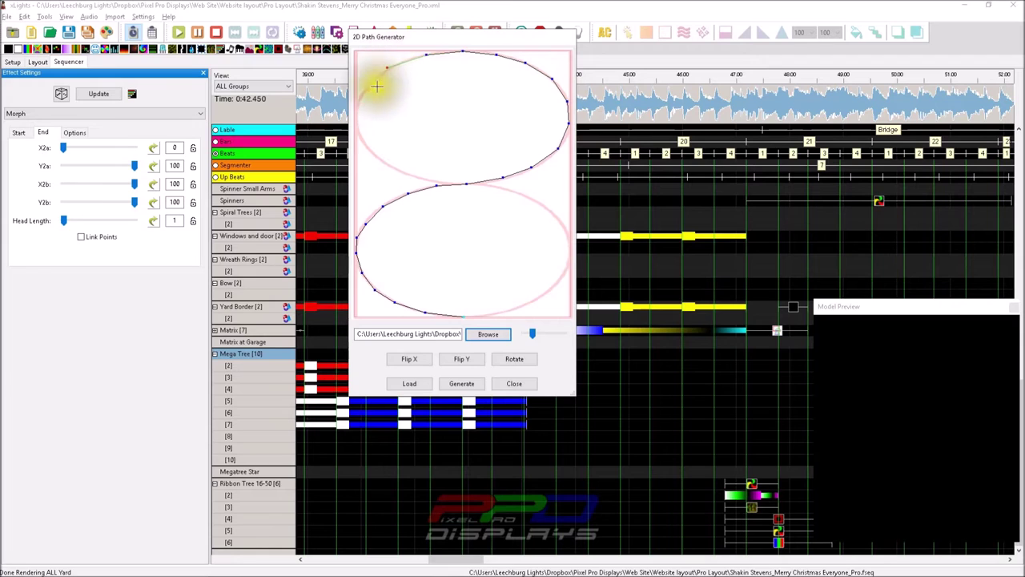
{"action": "left_click", "coordinate": [369, 85]}
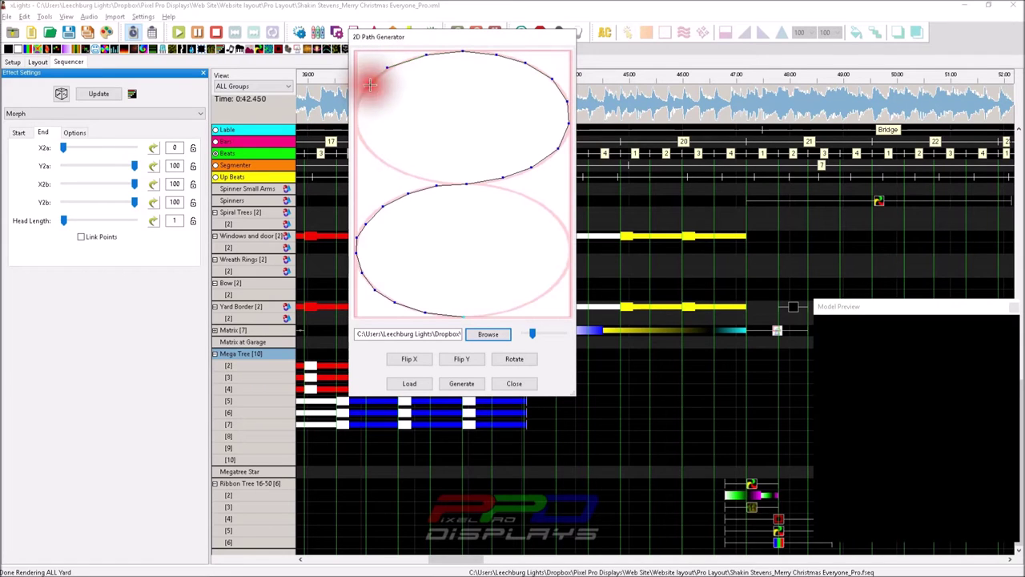
{"action": "left_click", "coordinate": [355, 125]}
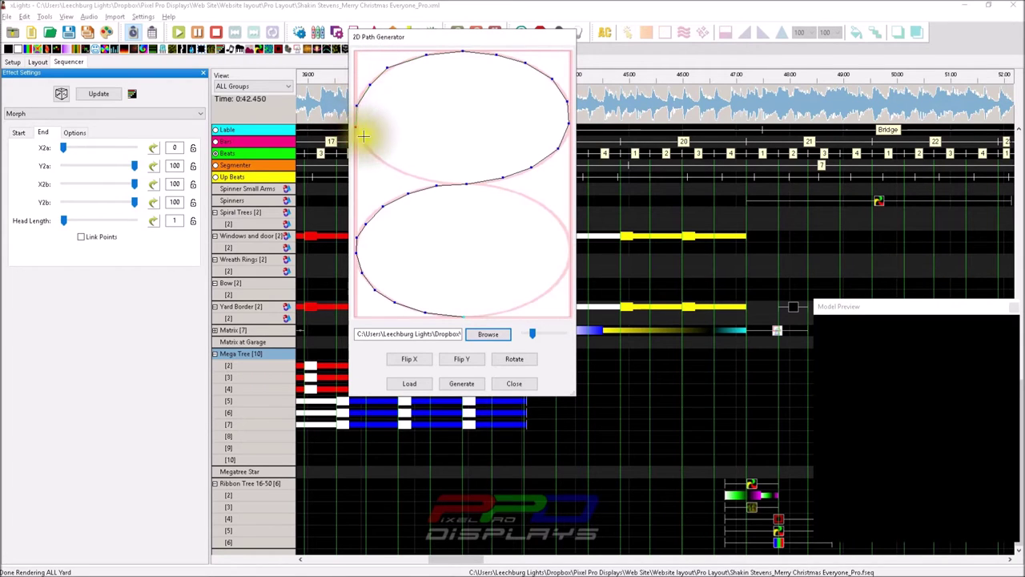
{"action": "left_click", "coordinate": [369, 149]}
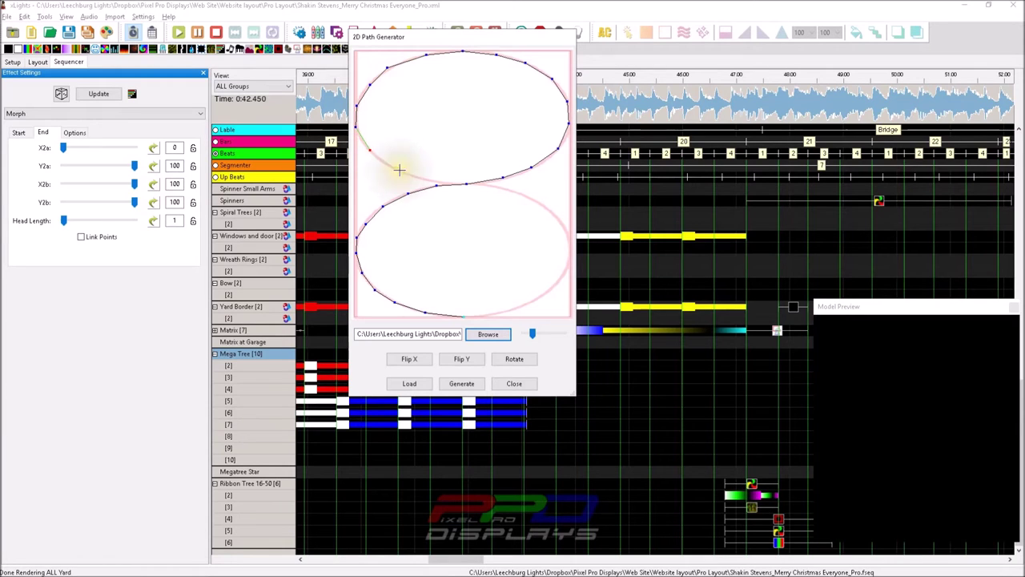
{"action": "left_click", "coordinate": [399, 169]}
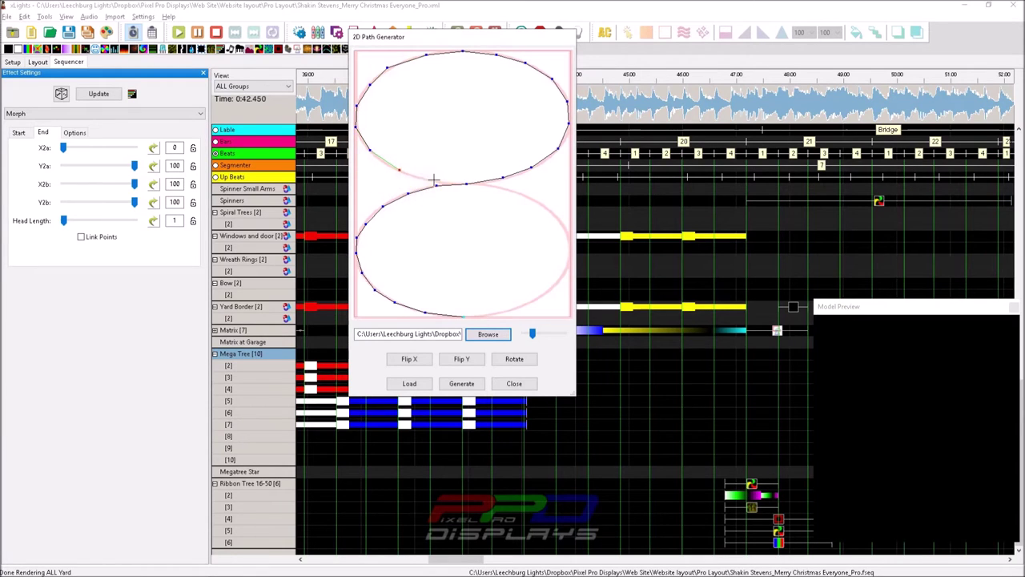
Trace down the lower loop's right side and along its bottom to close the path.
{"action": "left_click", "coordinate": [431, 178]}
{"action": "left_click", "coordinate": [493, 185]}
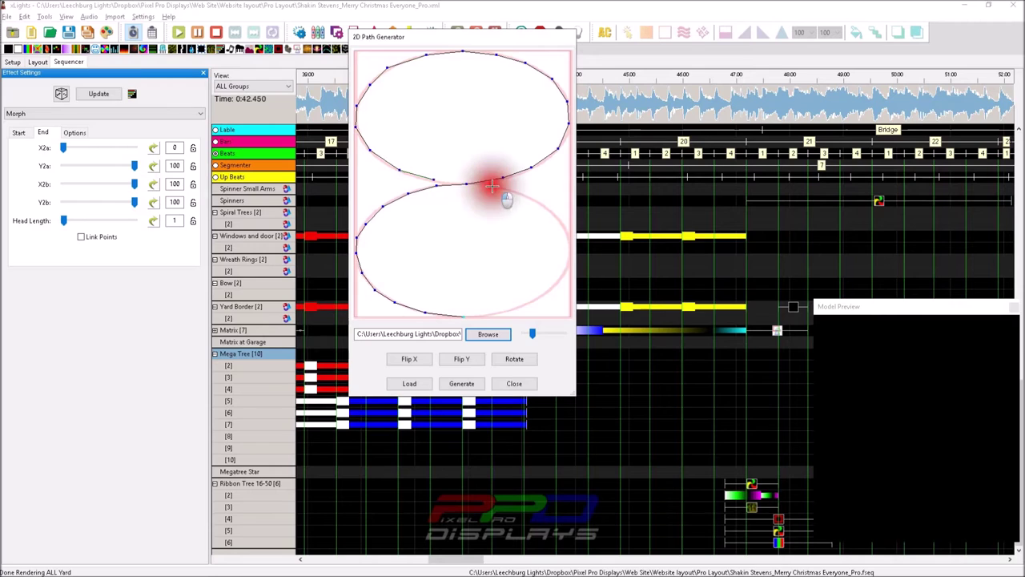
{"action": "left_click", "coordinate": [519, 193]}
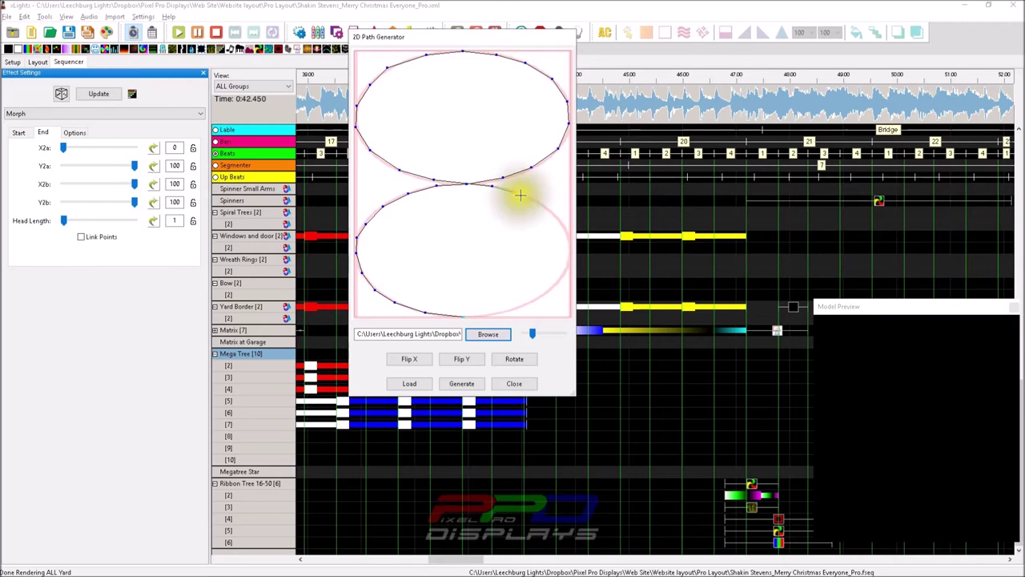
{"action": "left_click", "coordinate": [545, 210]}
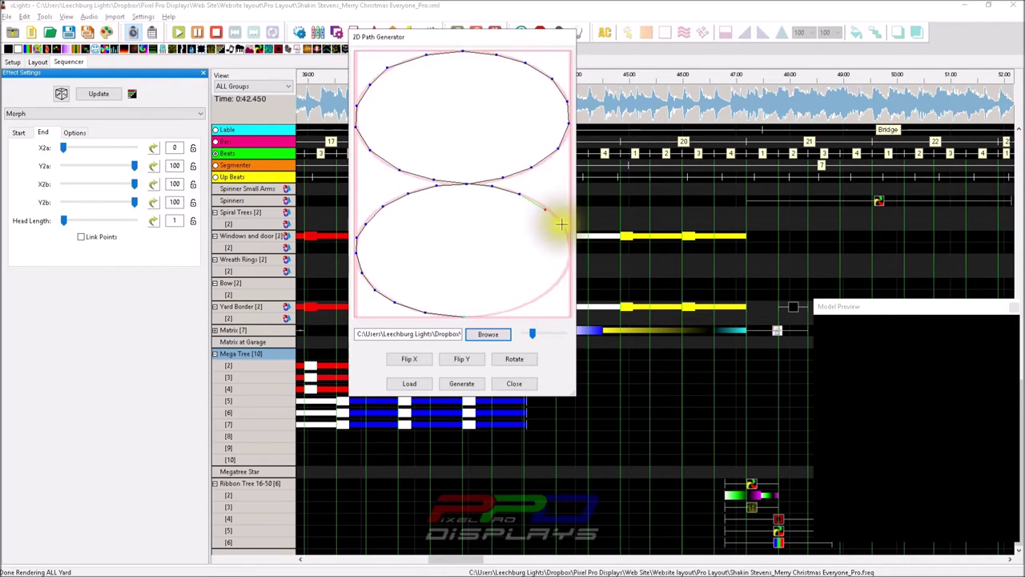
{"action": "left_click", "coordinate": [561, 225]}
{"action": "left_click", "coordinate": [570, 253]}
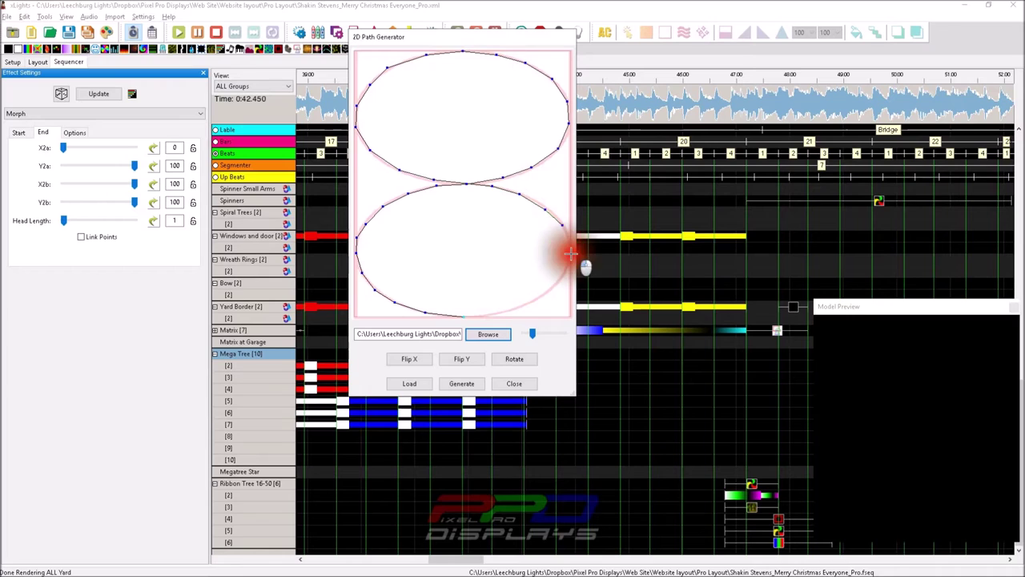
{"action": "left_click", "coordinate": [559, 283]}
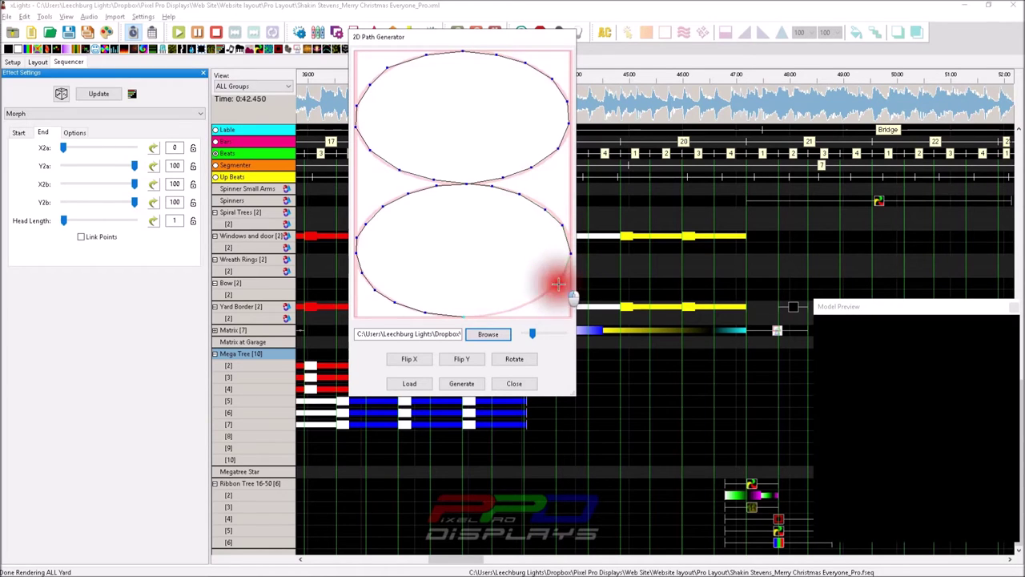
{"action": "left_click", "coordinate": [532, 302]}
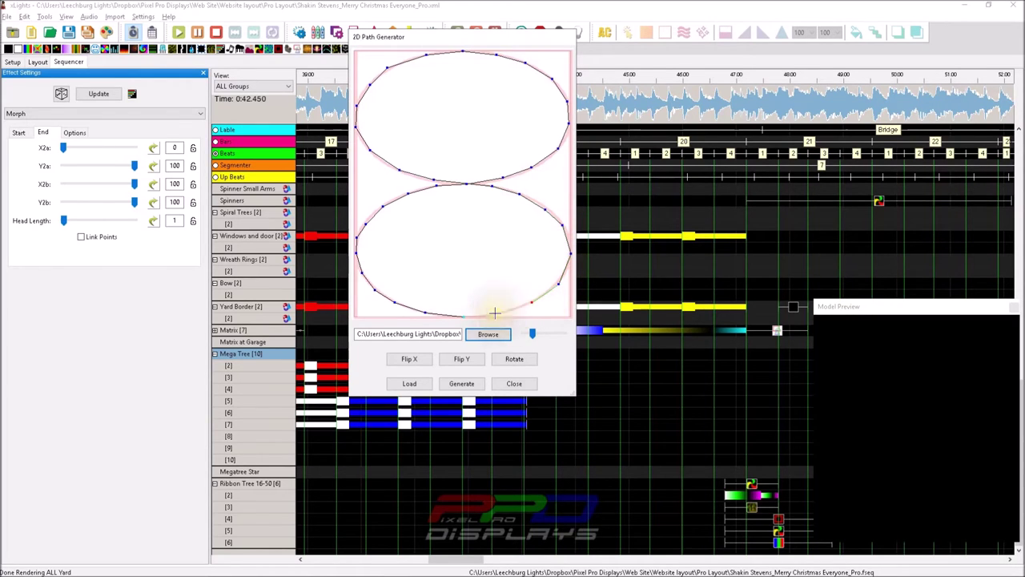
{"action": "left_click", "coordinate": [500, 312]}
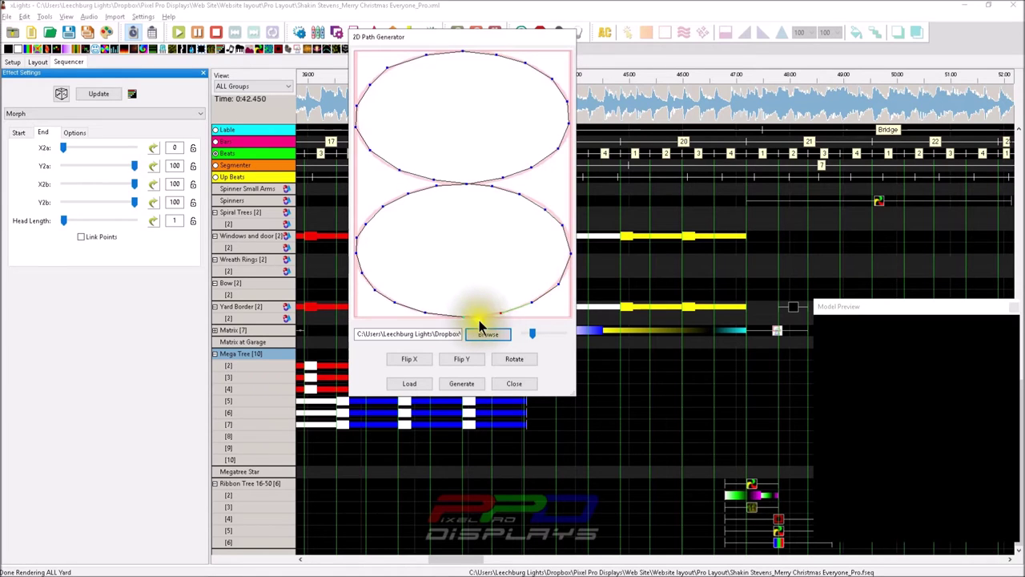
{"action": "left_click", "coordinate": [468, 315]}
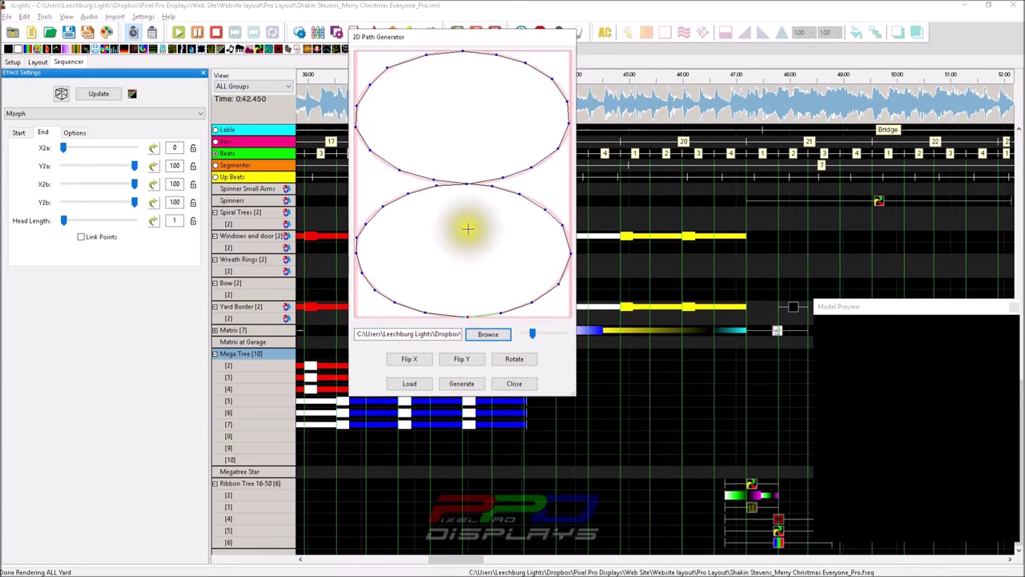
Generate value curves from the path, save them as 'Infinity', and close the generator.
{"action": "left_click", "coordinate": [464, 381]}
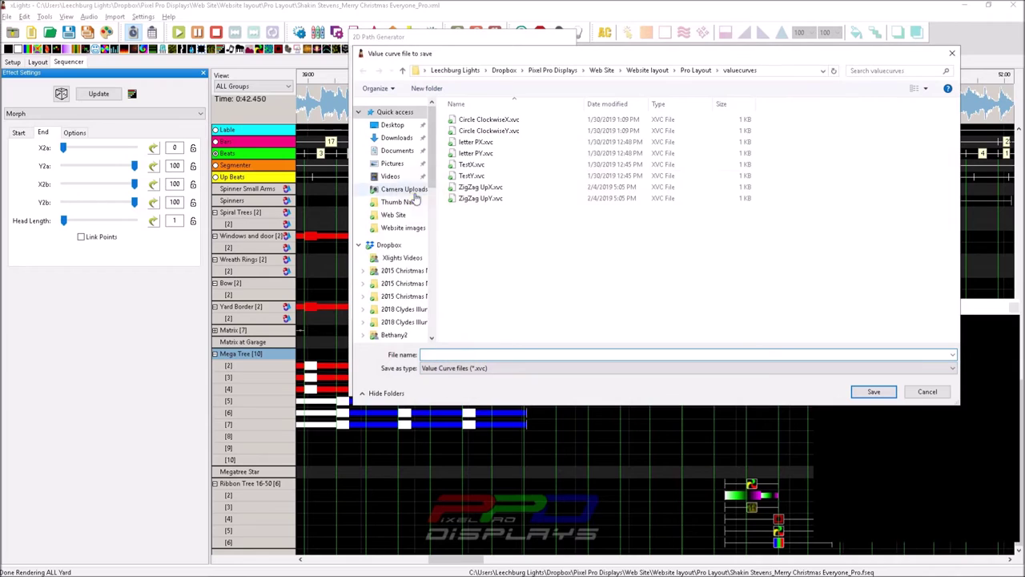
{"action": "left_click", "coordinate": [431, 356]}
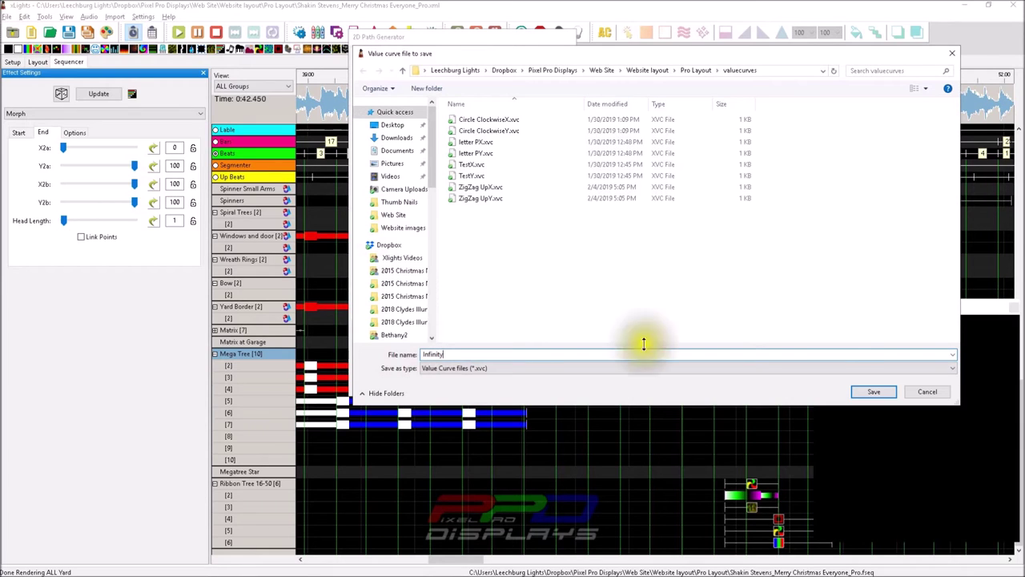
{"action": "left_click", "coordinate": [873, 393]}
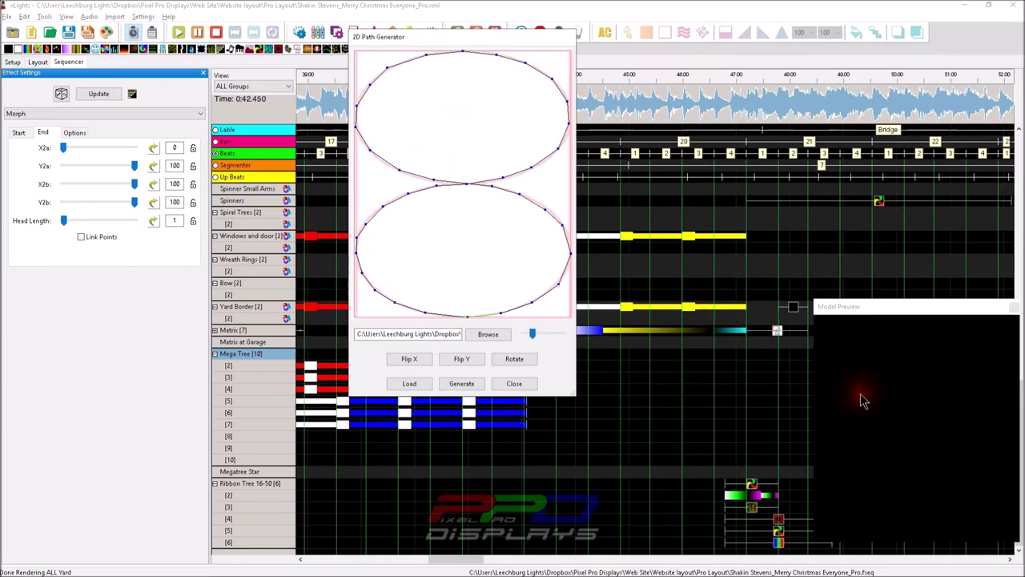
{"action": "left_click", "coordinate": [518, 386]}
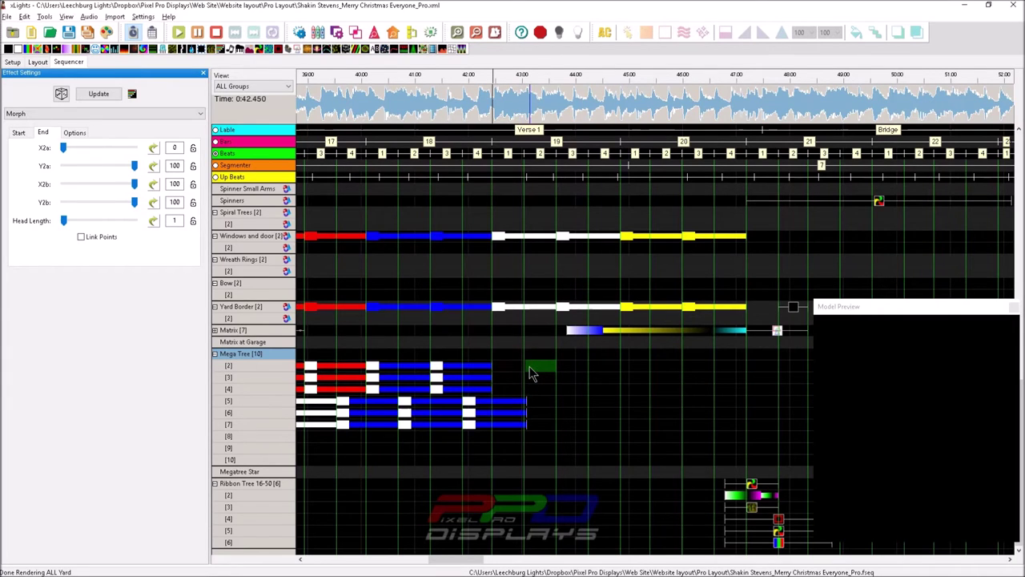
Drag a Tendril effect onto the Mega Tree [2] row of the sequence.
{"action": "left_click", "coordinate": [392, 51]}
{"action": "left_click_drag", "start_coordinate": [391, 50], "coordinate": [747, 371]}
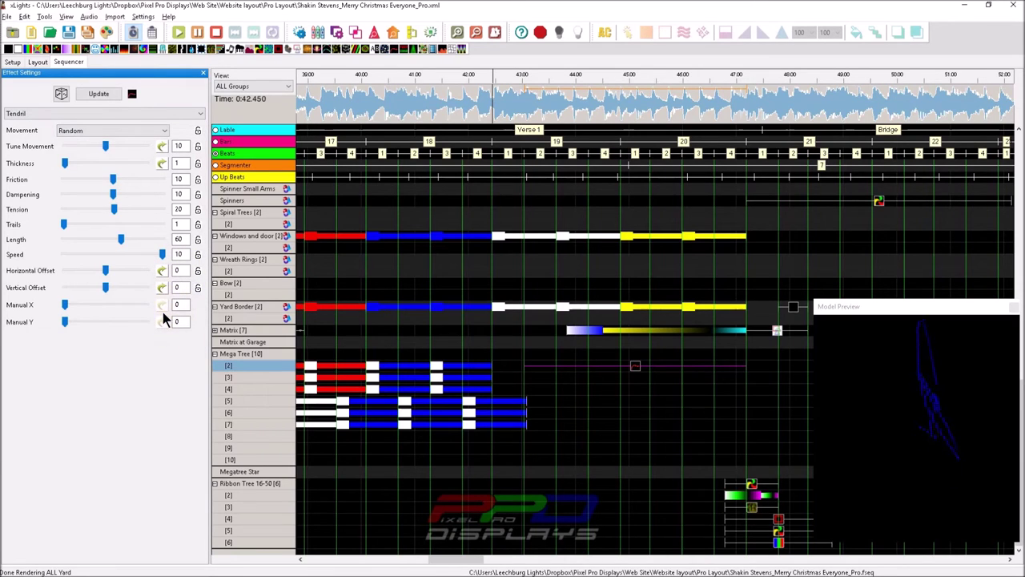
{"action": "left_click", "coordinate": [86, 130]}
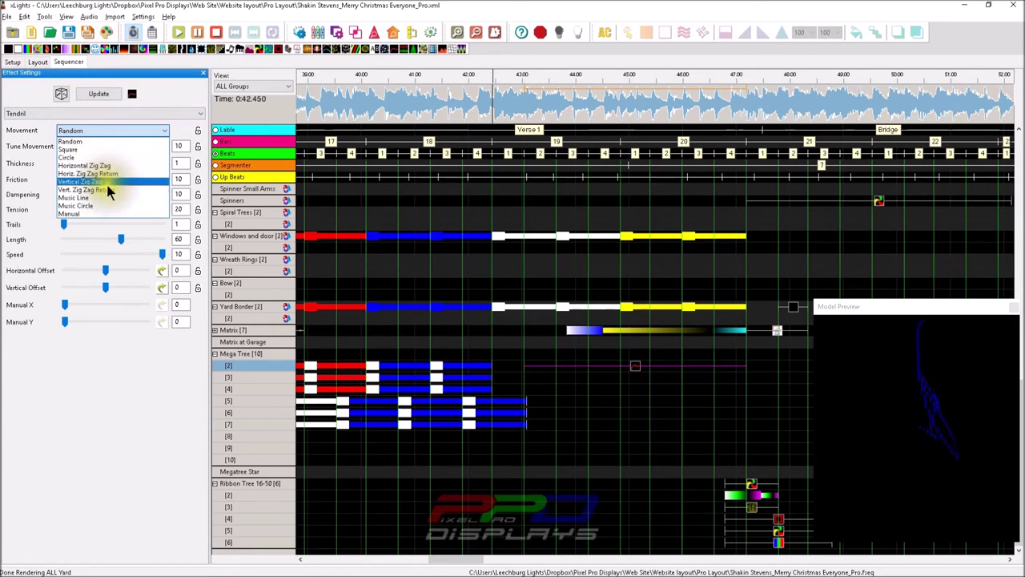
Switch the Tendril movement to Manual and bring up the Manual X value curve.
{"action": "left_click", "coordinate": [108, 214]}
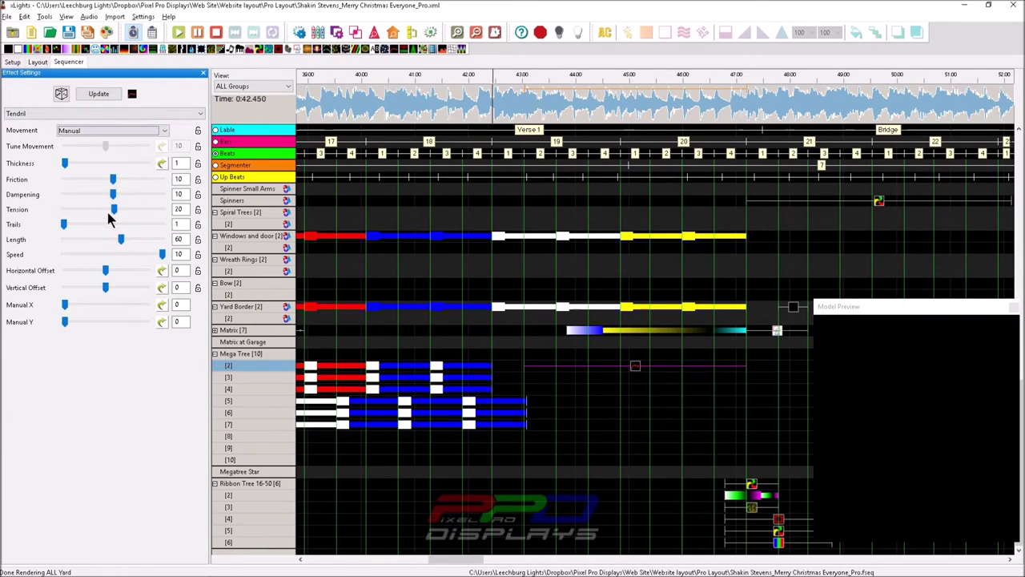
{"action": "left_click", "coordinate": [163, 305]}
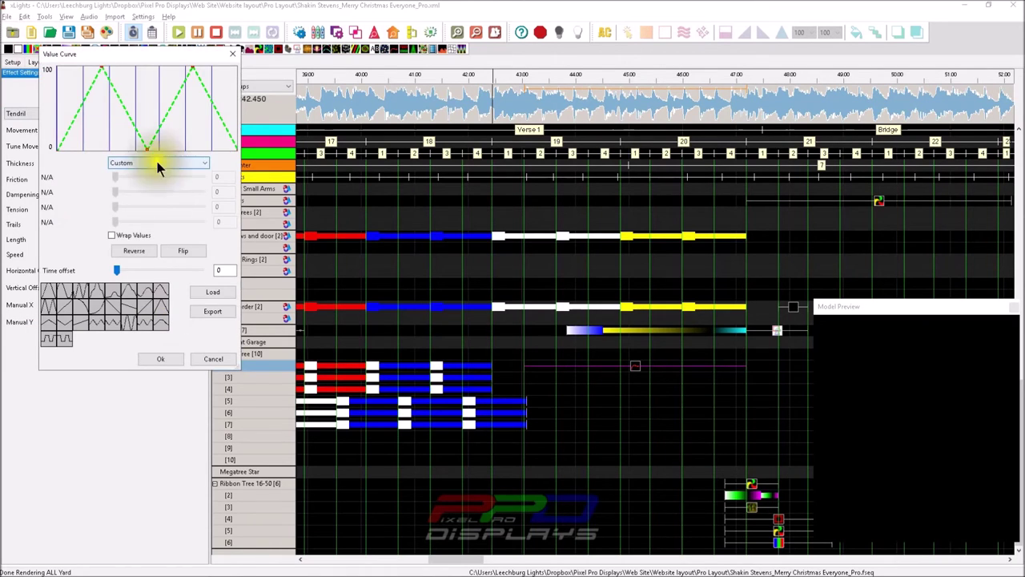
Load InfinitX.xvc as the Tendril's Manual X value curve and accept it.
{"action": "left_click", "coordinate": [229, 58]}
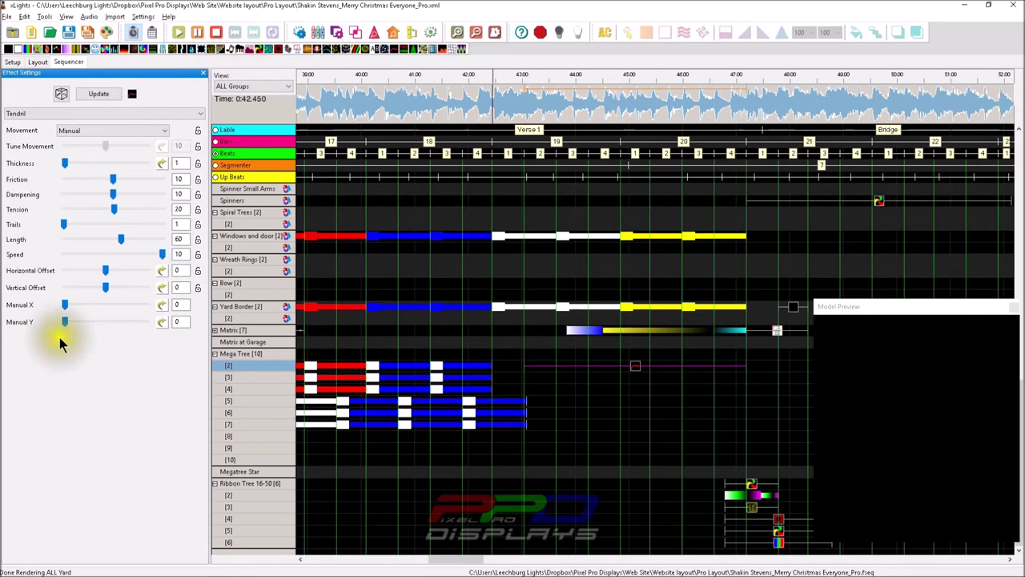
{"action": "left_click", "coordinate": [163, 305]}
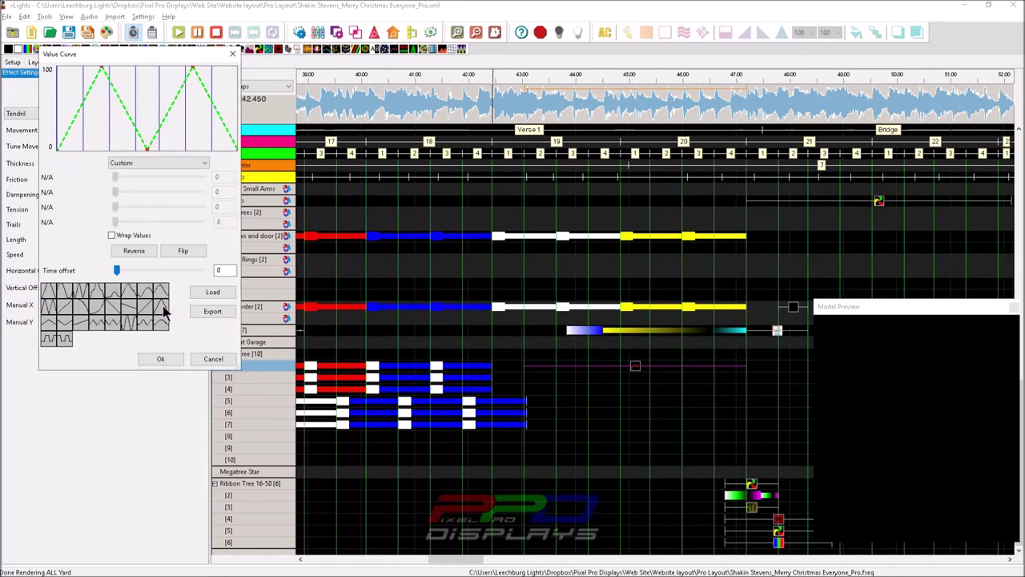
{"action": "left_click", "coordinate": [213, 294]}
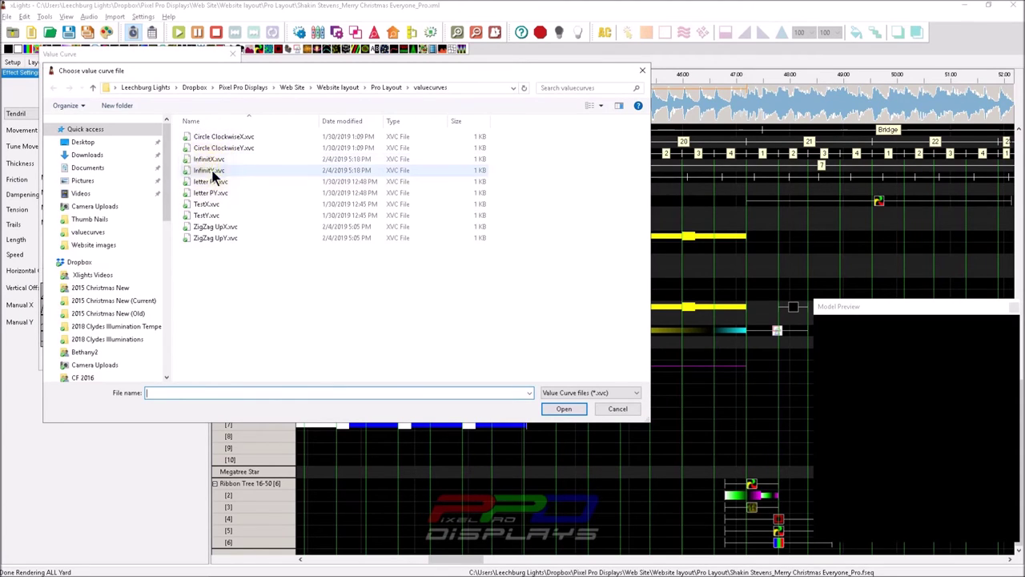
{"action": "left_click_drag", "start_coordinate": [190, 77], "coordinate": [391, 81]}
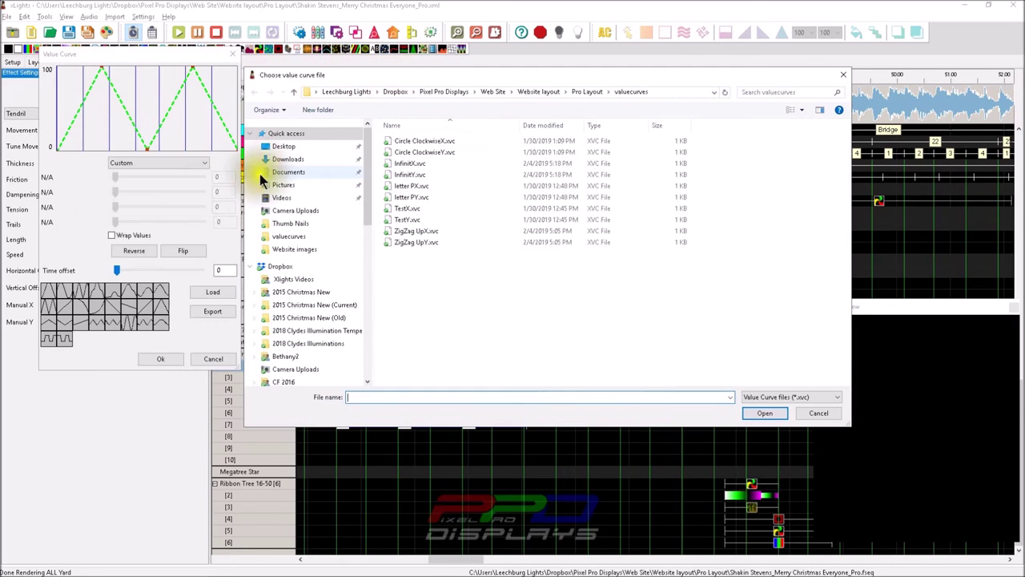
{"action": "left_click", "coordinate": [403, 164]}
{"action": "double_click", "coordinate": [403, 163]}
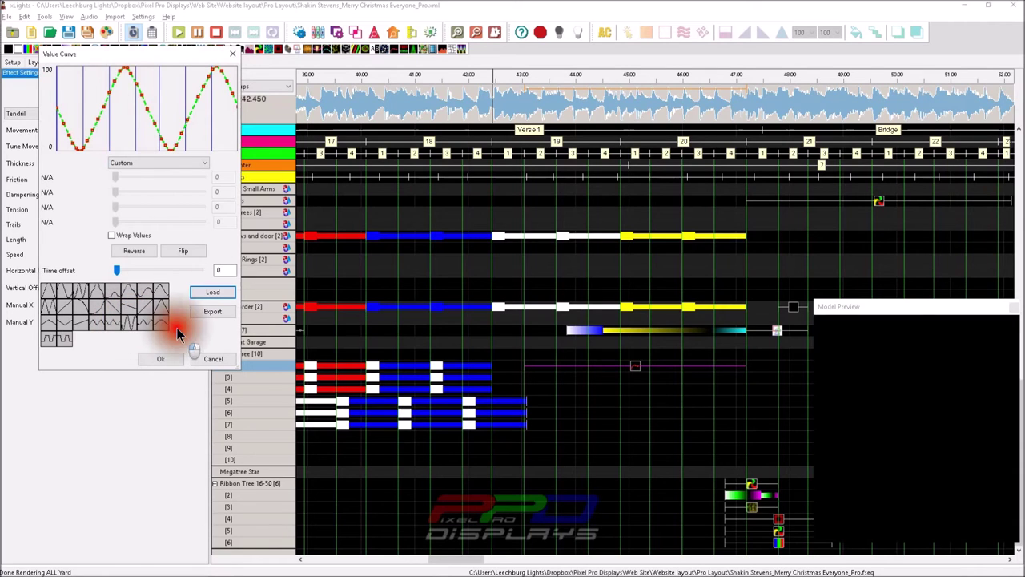
{"action": "left_click", "coordinate": [165, 359]}
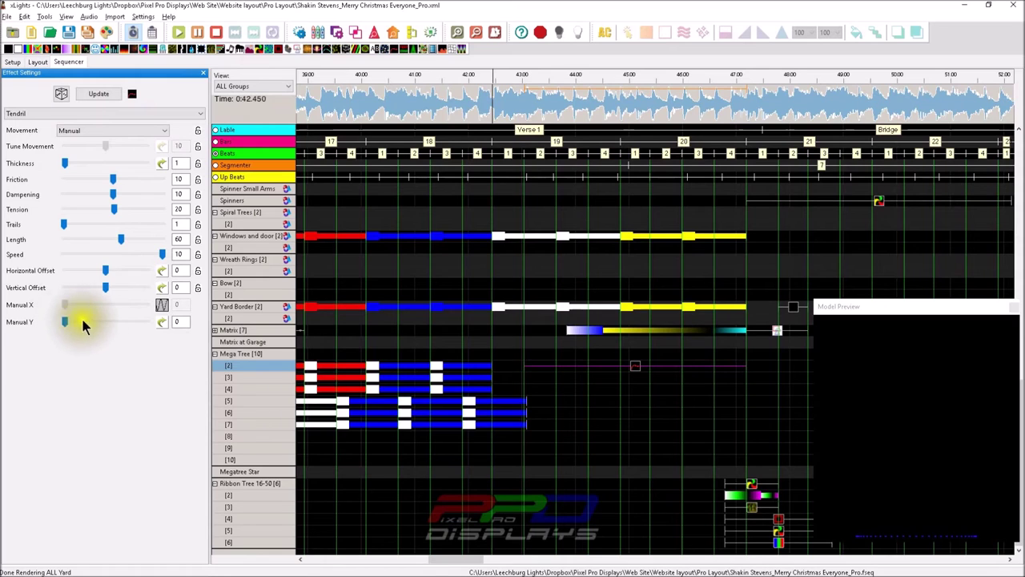
Load InfinitY.xvc as the Manual Y value curve and accept it.
{"action": "left_click", "coordinate": [163, 322]}
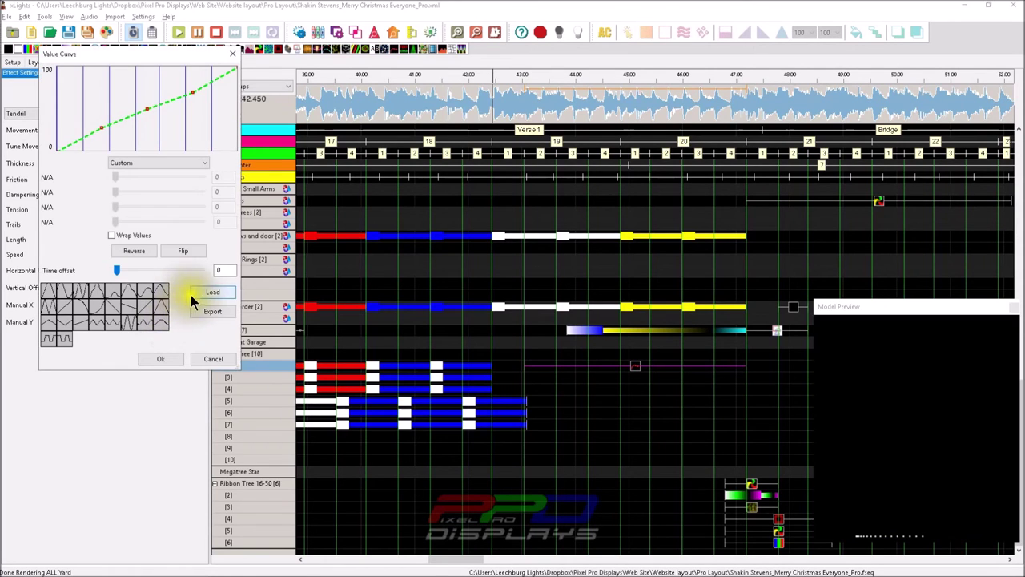
{"action": "left_click", "coordinate": [210, 293]}
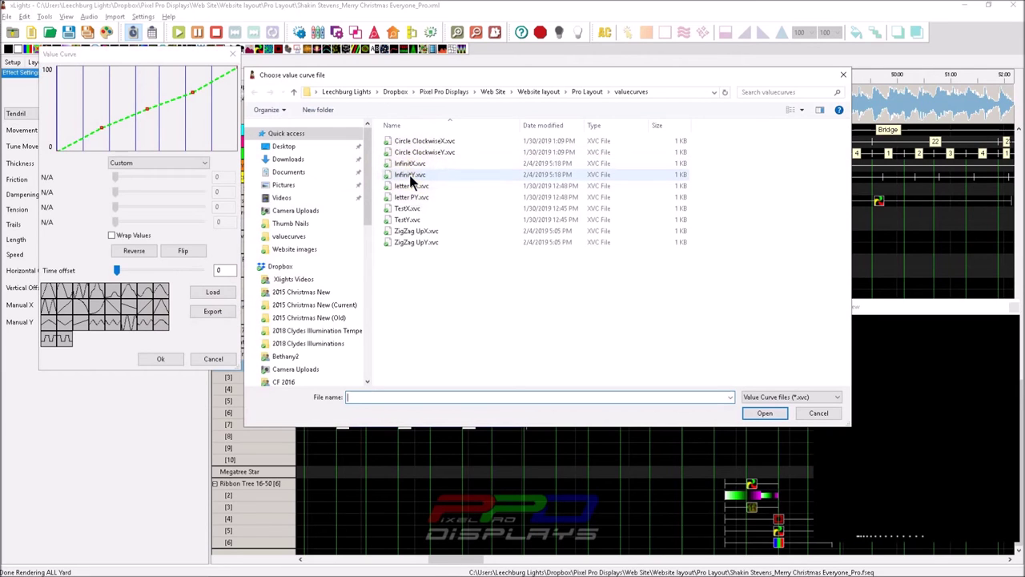
{"action": "left_click", "coordinate": [411, 176]}
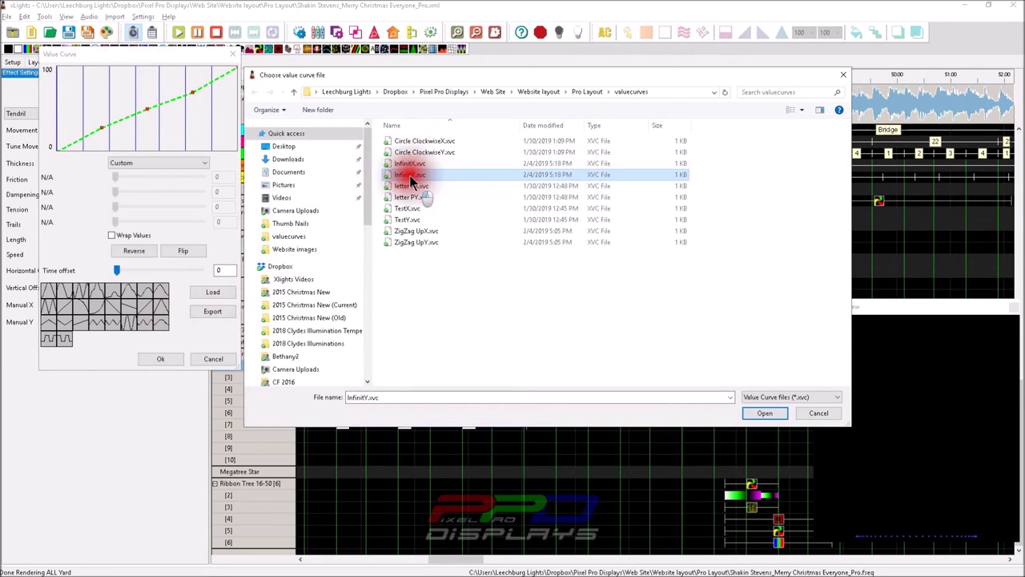
{"action": "double_click", "coordinate": [409, 175]}
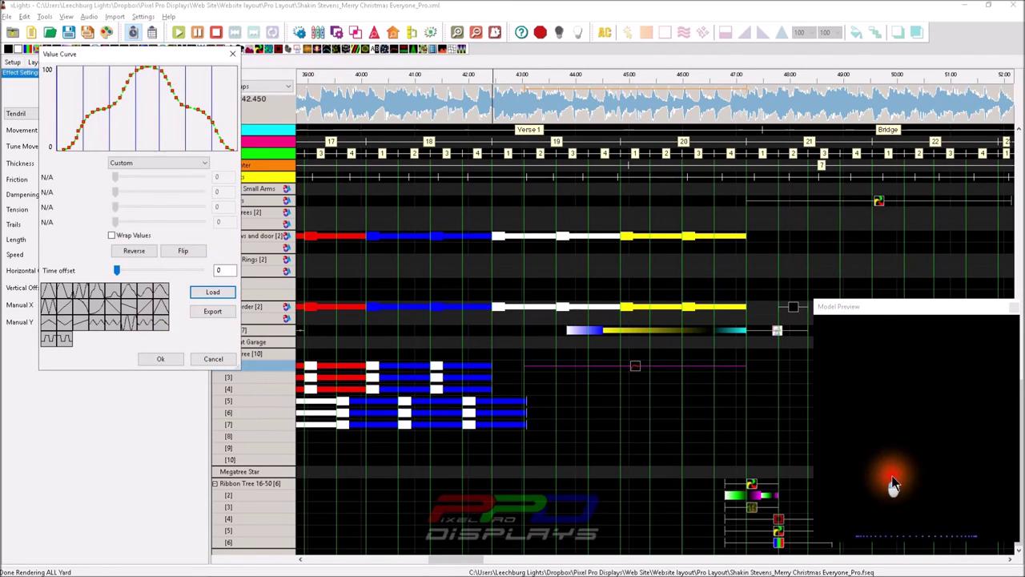
{"action": "left_click", "coordinate": [160, 359]}
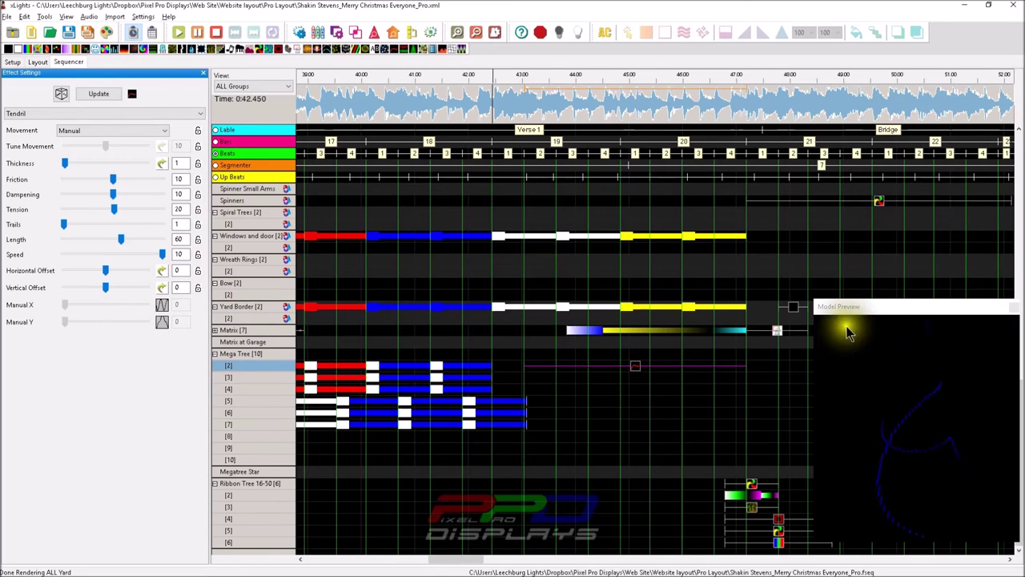
With the Model Preview floated and enlarged, set Tendril thickness to 7 and friction to 2.
{"action": "left_click_drag", "start_coordinate": [848, 308], "coordinate": [526, 222]}
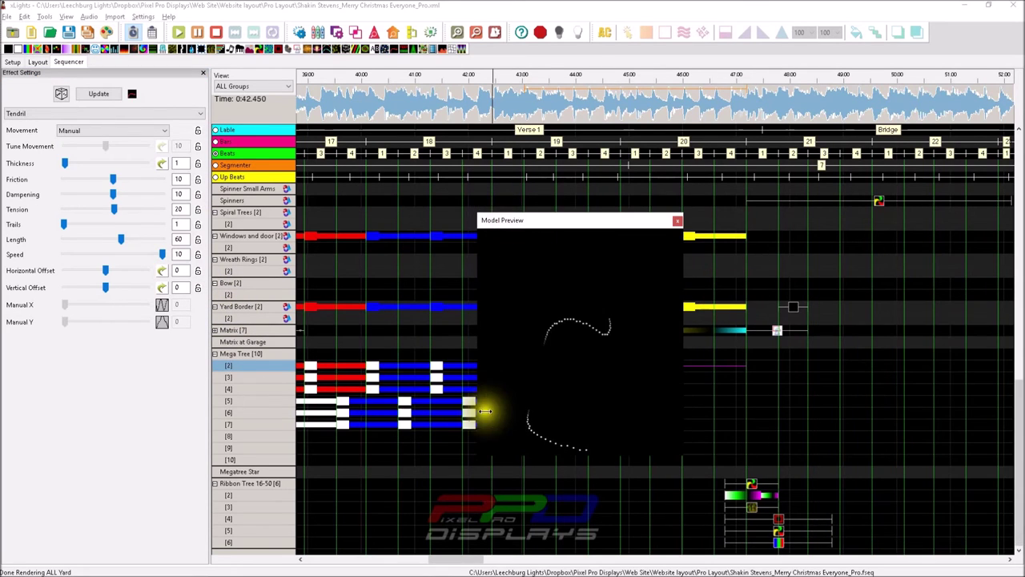
{"action": "left_click_drag", "start_coordinate": [476, 454], "coordinate": [428, 503]}
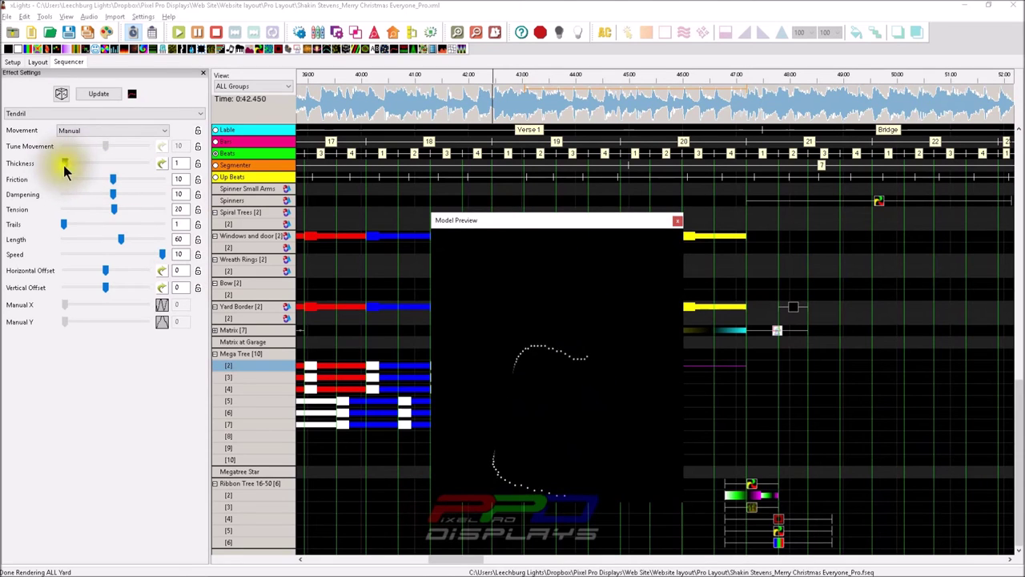
{"action": "left_click_drag", "start_coordinate": [64, 165], "coordinate": [89, 166]}
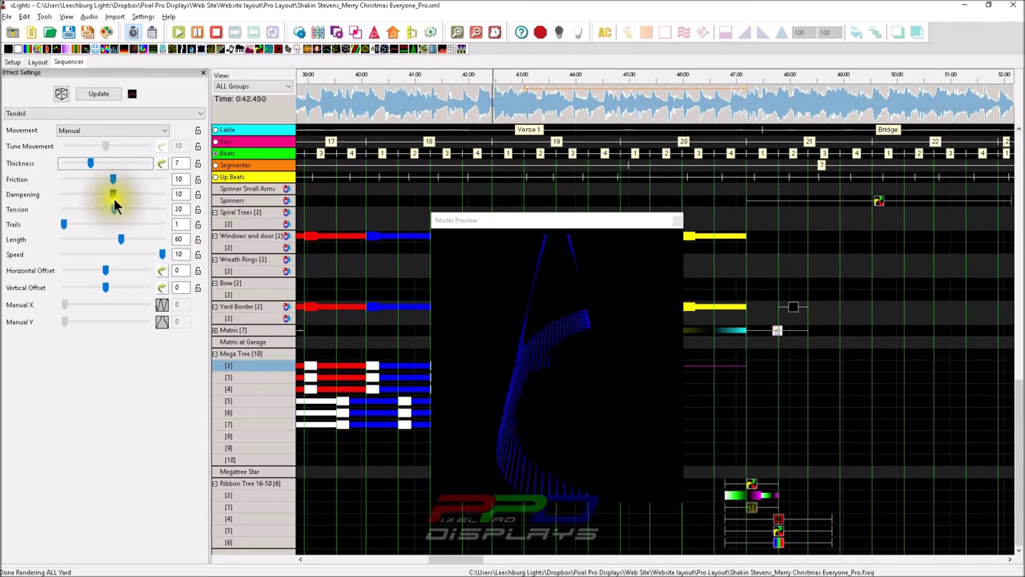
{"action": "left_click_drag", "start_coordinate": [117, 181], "coordinate": [75, 179]}
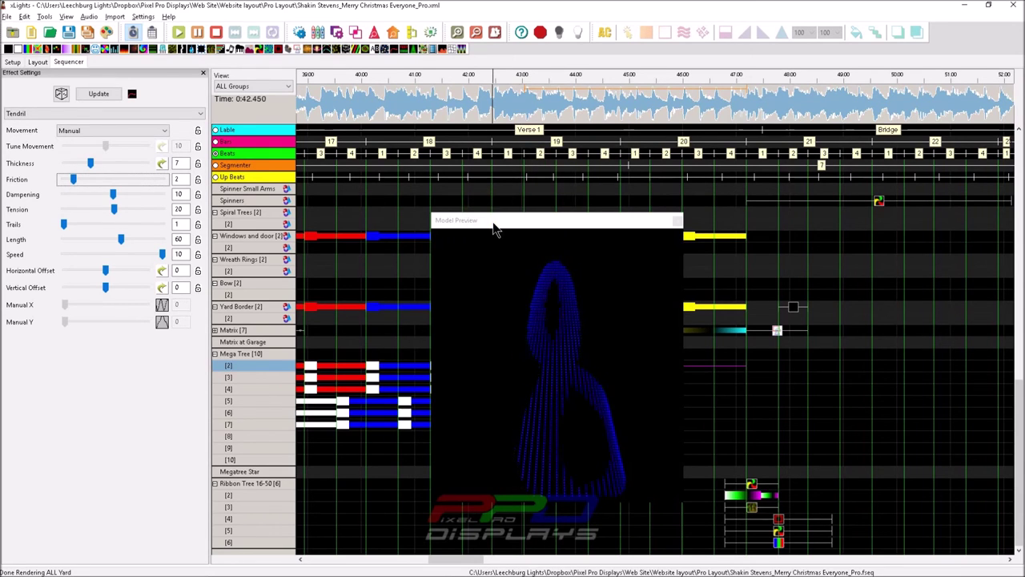
{"action": "left_click_drag", "start_coordinate": [494, 230], "coordinate": [722, 228]}
{"action": "scroll", "coordinate": [548, 379], "scroll_direction": "right", "scroll_amount": 5}
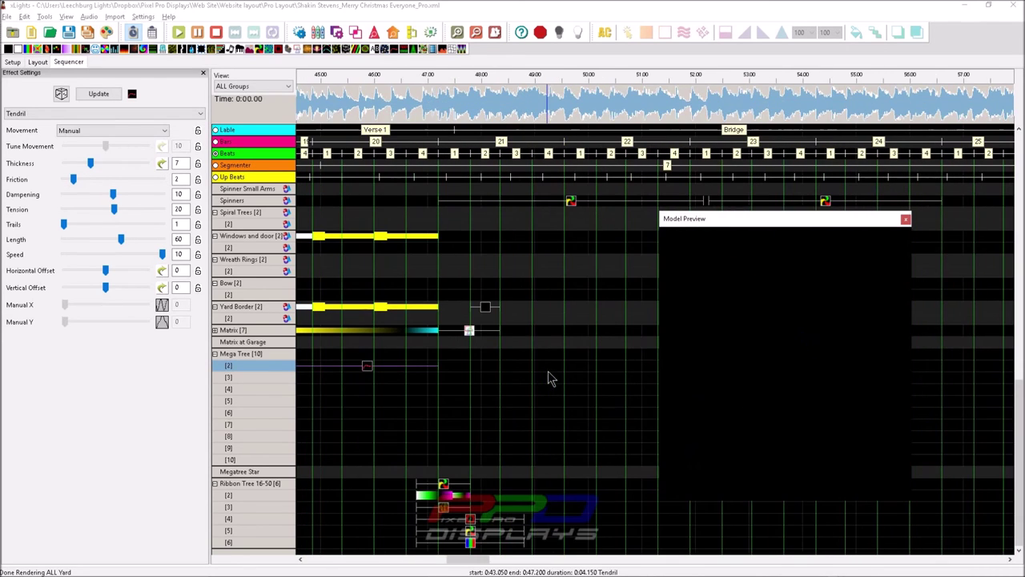
Place a new Tendril on Mega Tree [2] near 47.5 s and load ZigZag UpX.xvc for Manual X.
{"action": "left_click", "coordinate": [454, 372]}
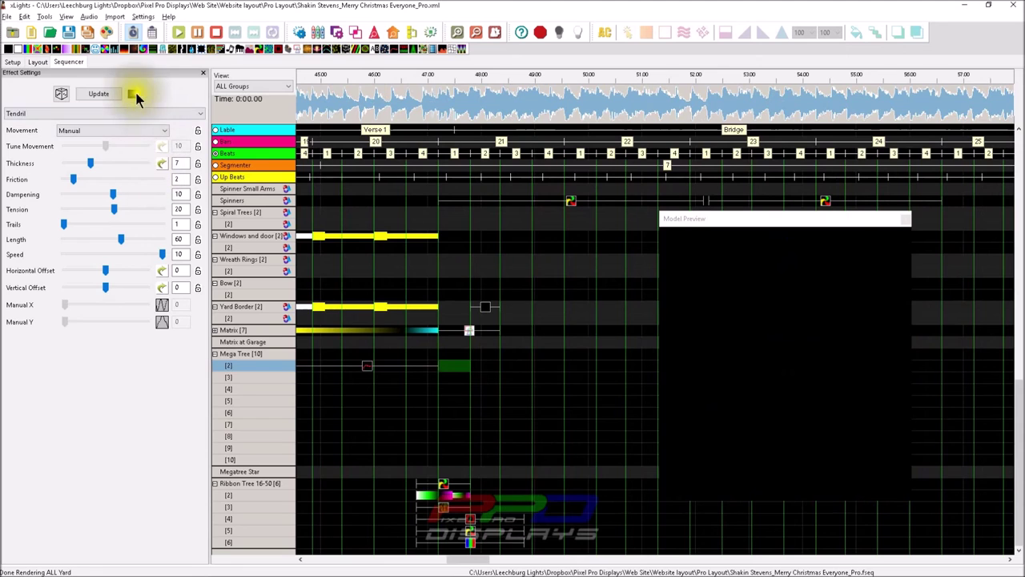
{"action": "left_click_drag", "start_coordinate": [132, 93], "coordinate": [560, 370]}
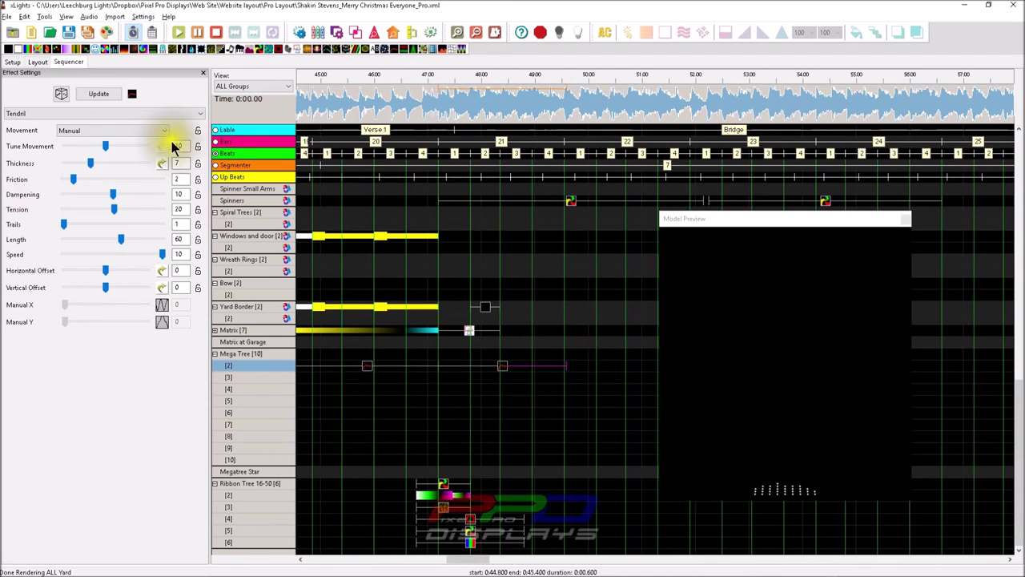
{"action": "left_click", "coordinate": [159, 310]}
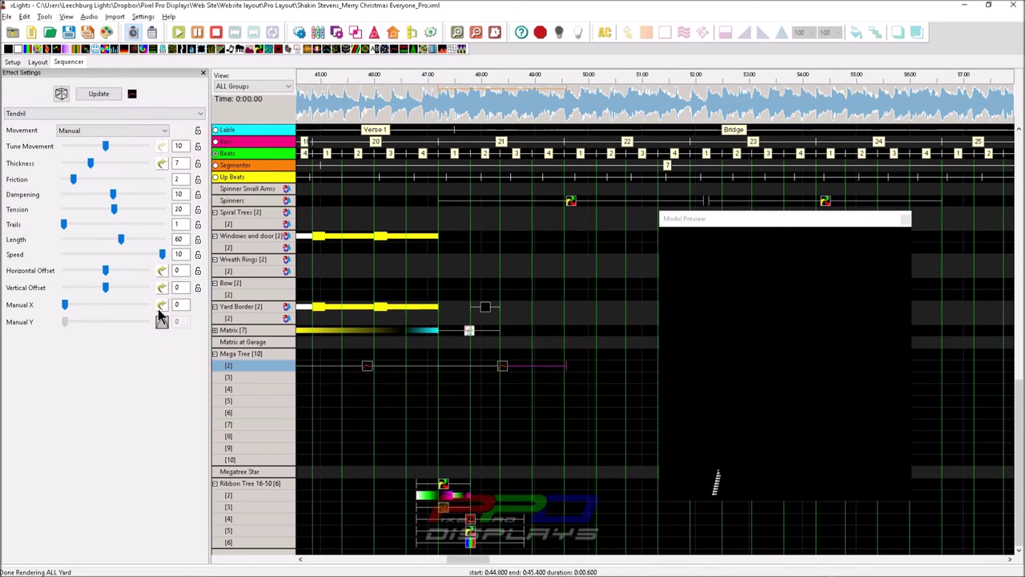
{"action": "left_click", "coordinate": [161, 308]}
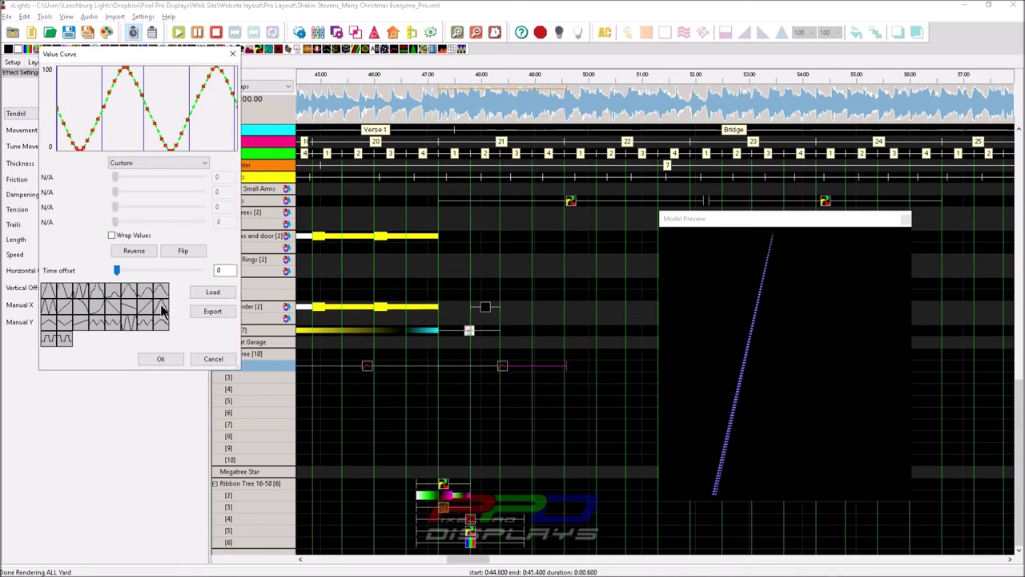
{"action": "left_click", "coordinate": [219, 293]}
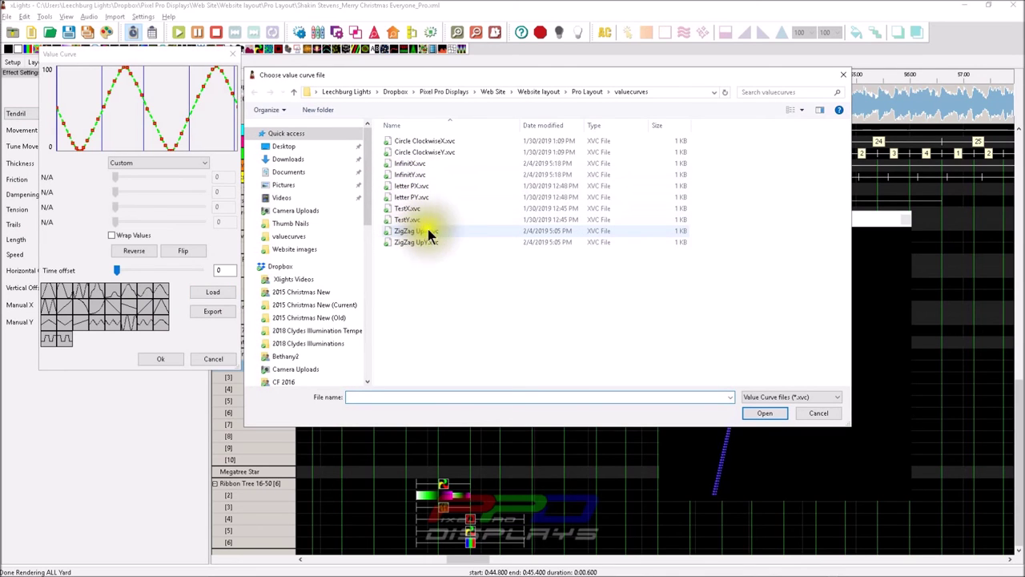
{"action": "left_click", "coordinate": [426, 231]}
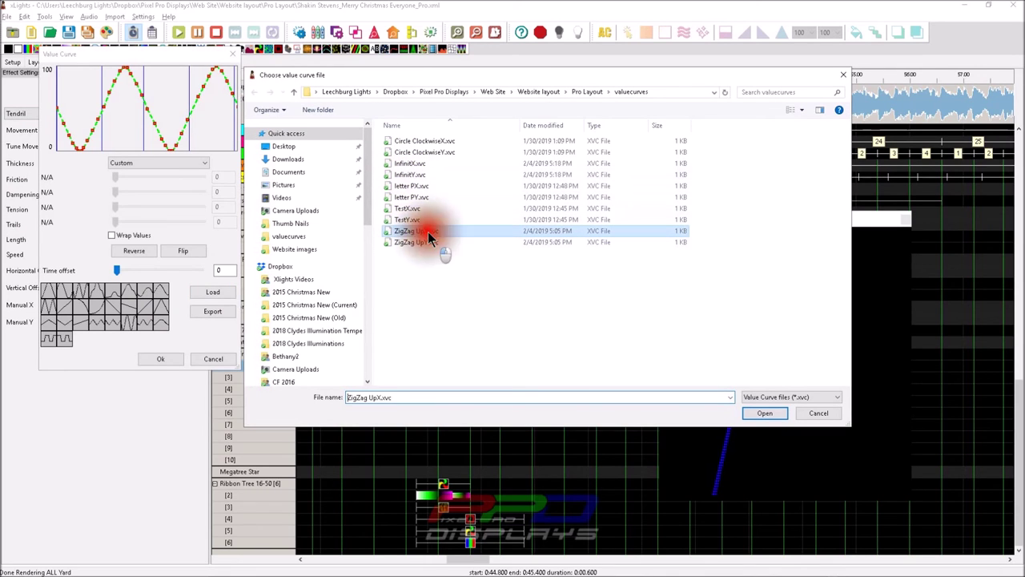
{"action": "left_click", "coordinate": [761, 413]}
{"action": "left_click", "coordinate": [158, 361]}
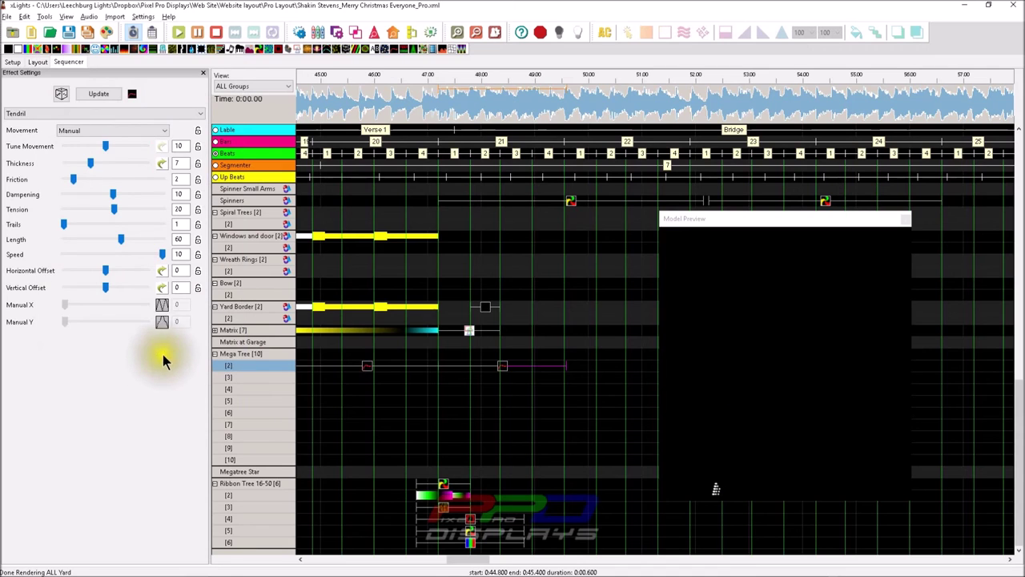
Load ZigZag UpY.xvc as the second Tendril's Manual Y value curve and accept it.
{"action": "left_click", "coordinate": [164, 323]}
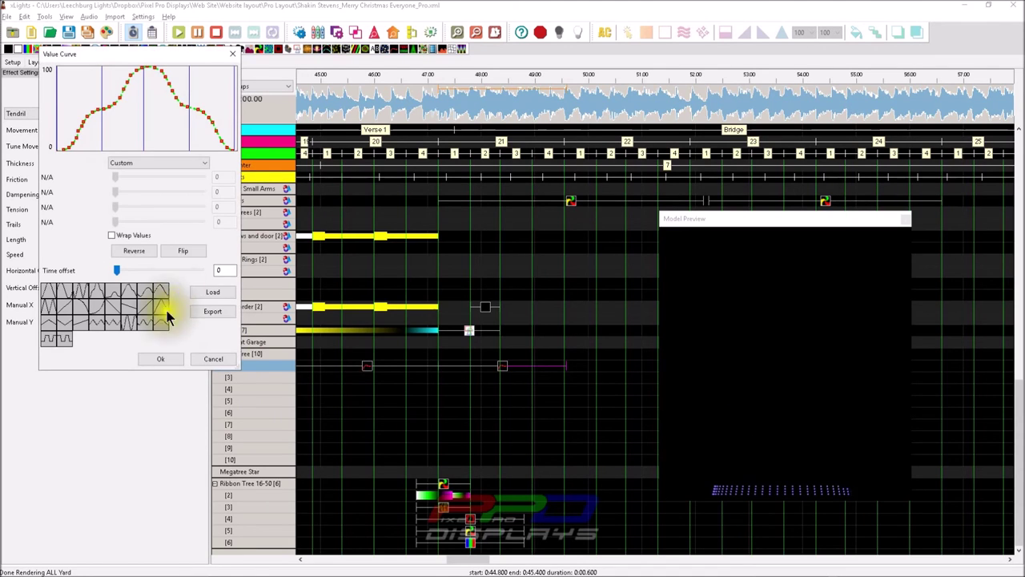
{"action": "left_click", "coordinate": [212, 291]}
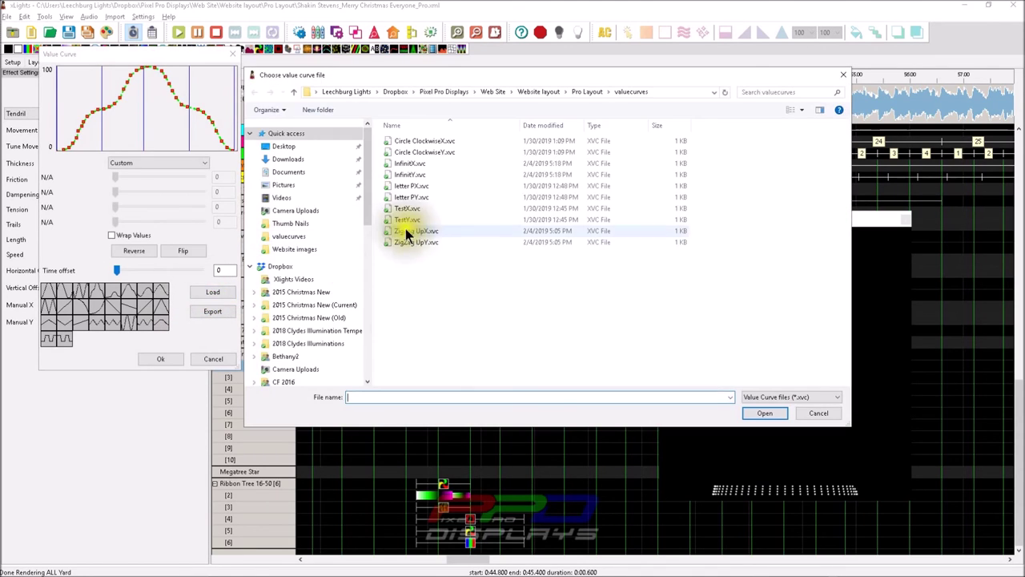
{"action": "left_click", "coordinate": [418, 244]}
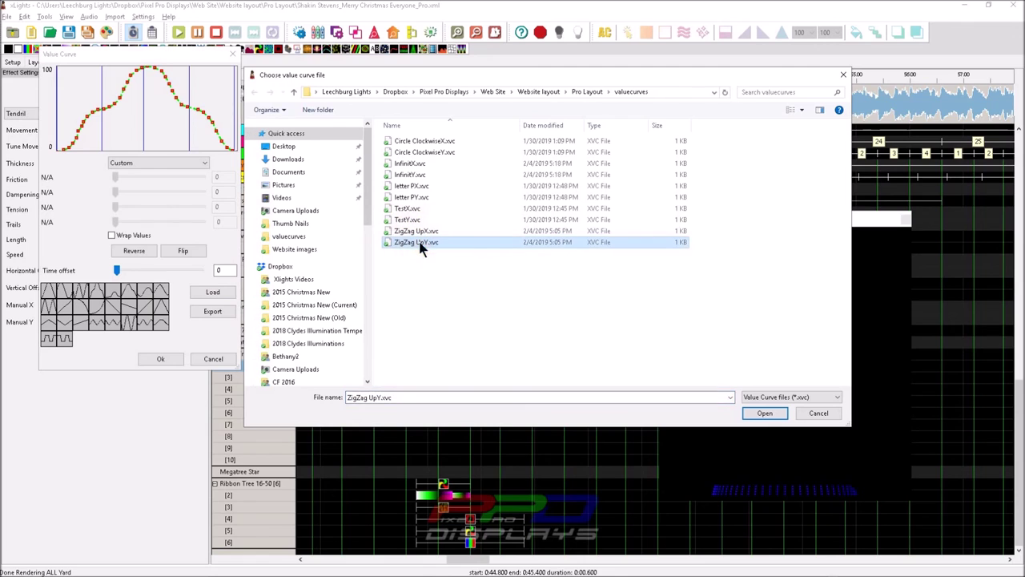
{"action": "left_click", "coordinate": [745, 414]}
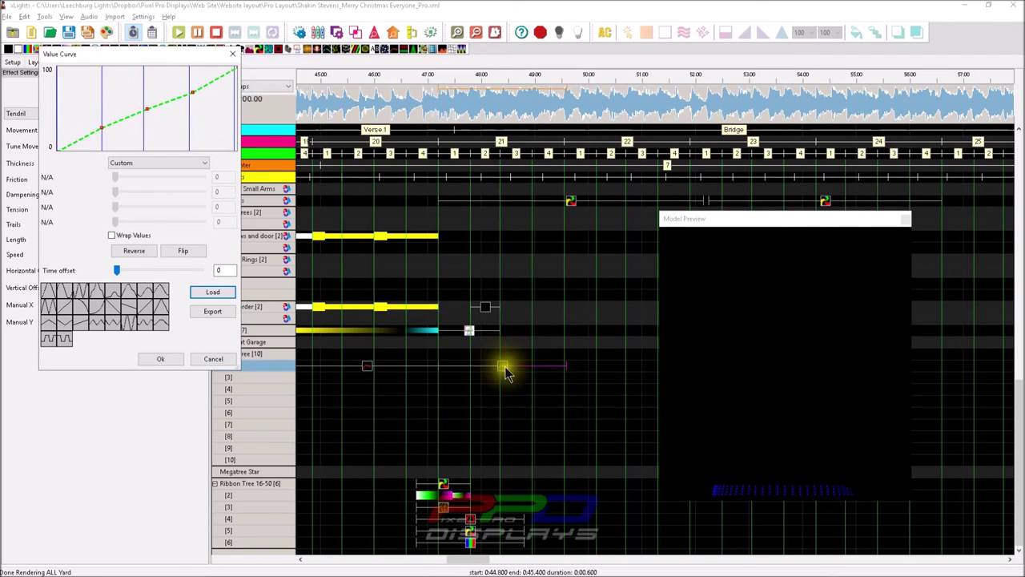
{"action": "left_click", "coordinate": [170, 361]}
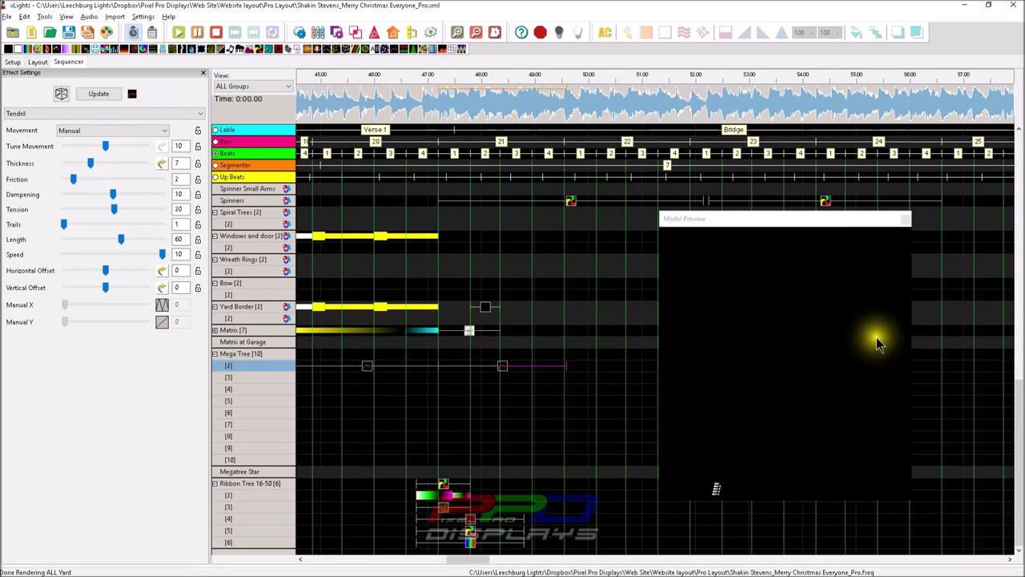
Rearrange the workspace and open the Tools menu.
{"action": "mouse_move", "coordinate": [790, 344]}
{"action": "left_mouse_down"}
{"action": "mouse_move", "coordinate": [681, 321]}
{"action": "mouse_move", "coordinate": [829, 316]}
{"action": "left_mouse_up"}
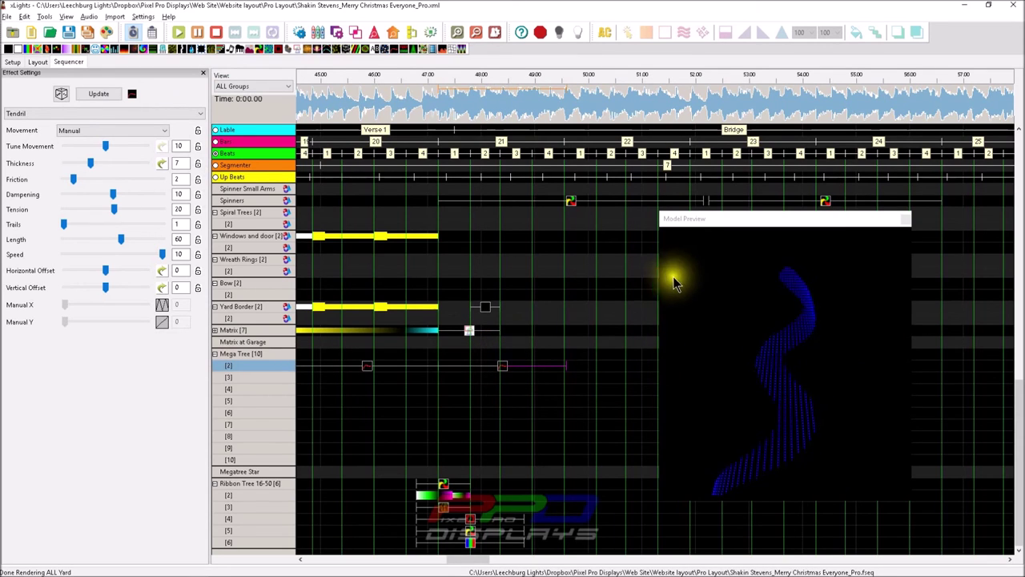
{"action": "left_click_drag", "start_coordinate": [673, 281], "coordinate": [720, 486]}
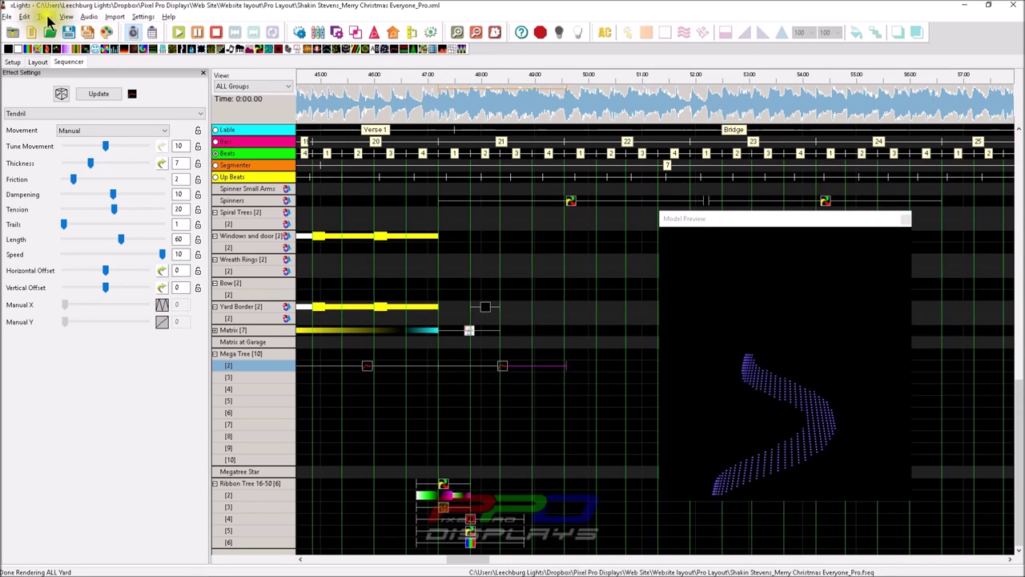
{"action": "left_click", "coordinate": [44, 17]}
{"action": "left_click", "coordinate": [88, 75]}
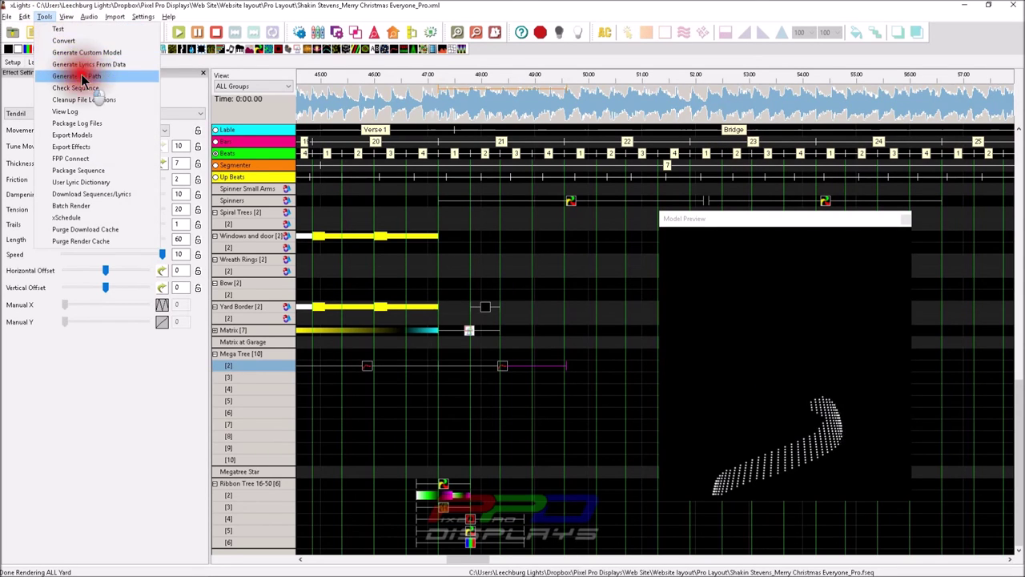
{"action": "left_click", "coordinate": [154, 245]}
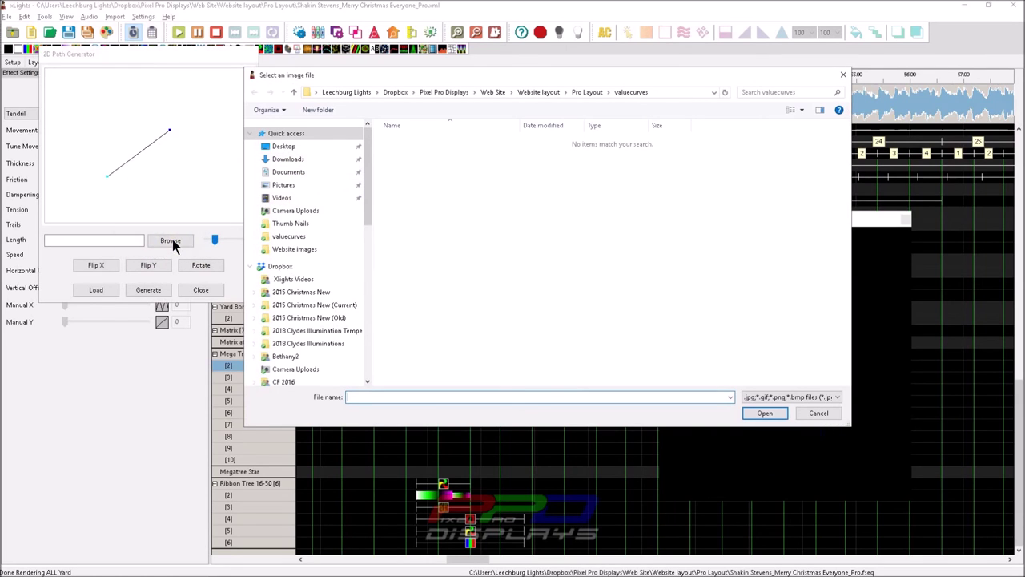
{"action": "left_click", "coordinate": [498, 92]}
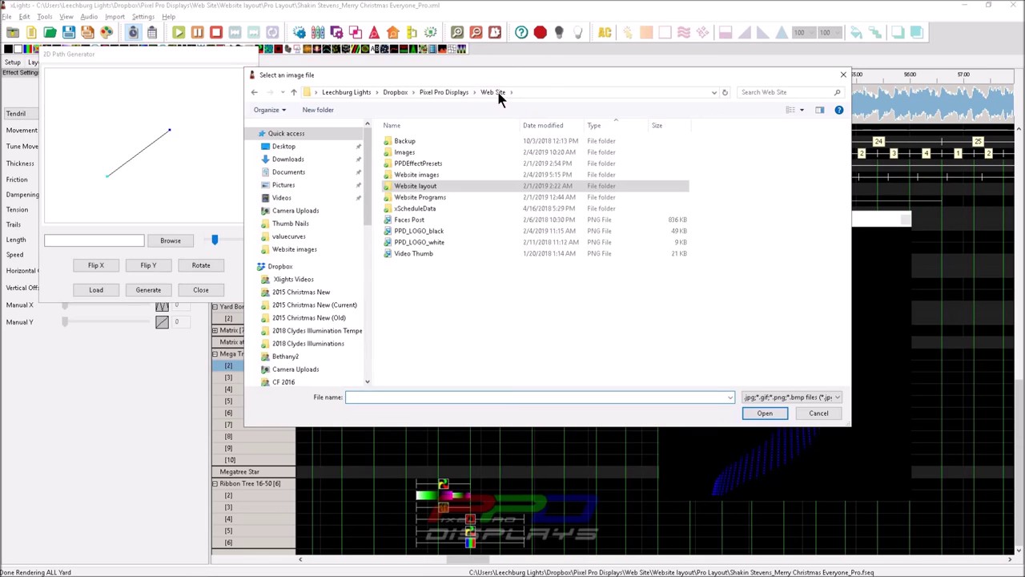
{"action": "left_click", "coordinate": [420, 175]}
{"action": "double_click", "coordinate": [419, 177]}
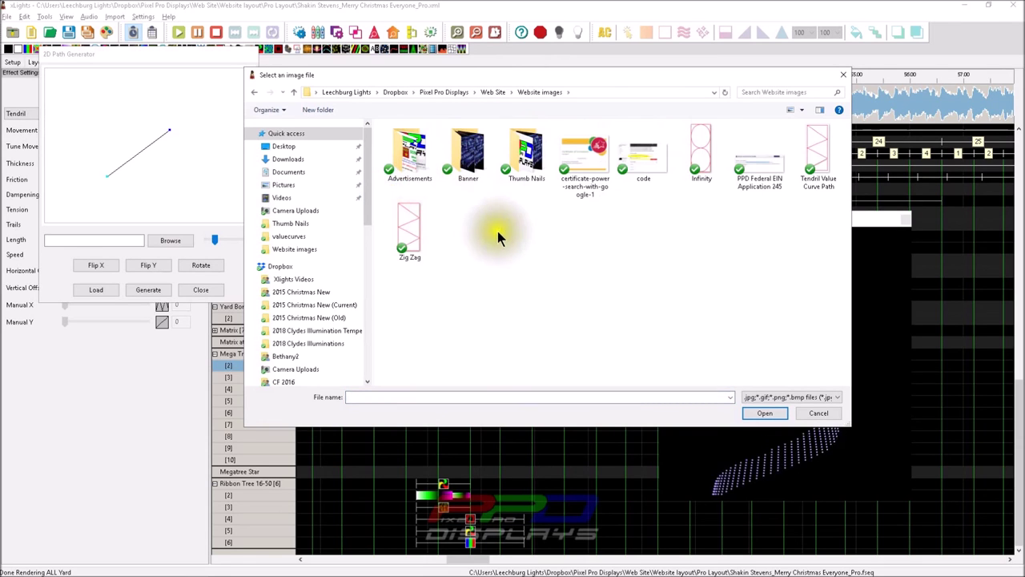
{"action": "double_click", "coordinate": [414, 244]}
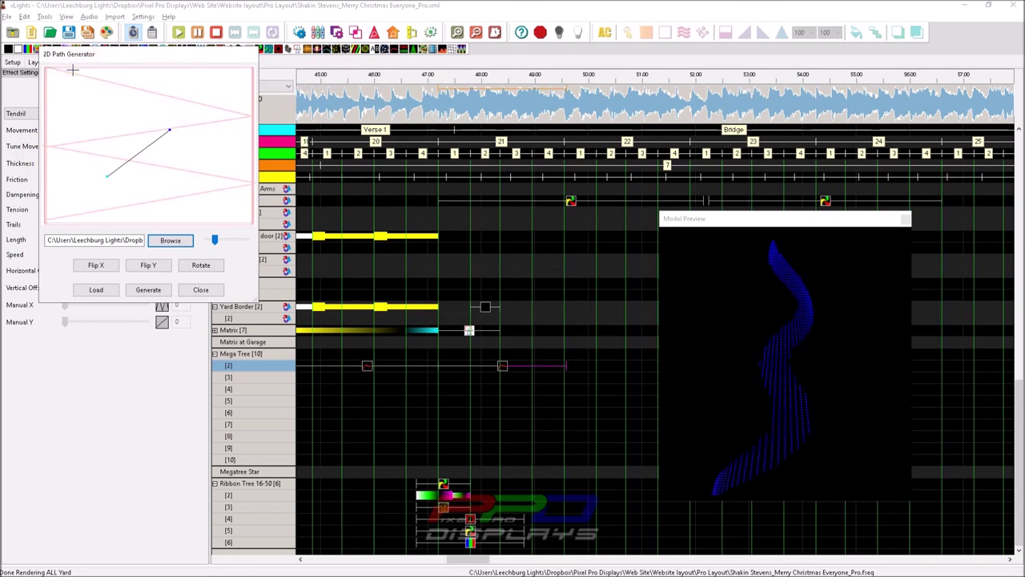
{"action": "left_click", "coordinate": [201, 289]}
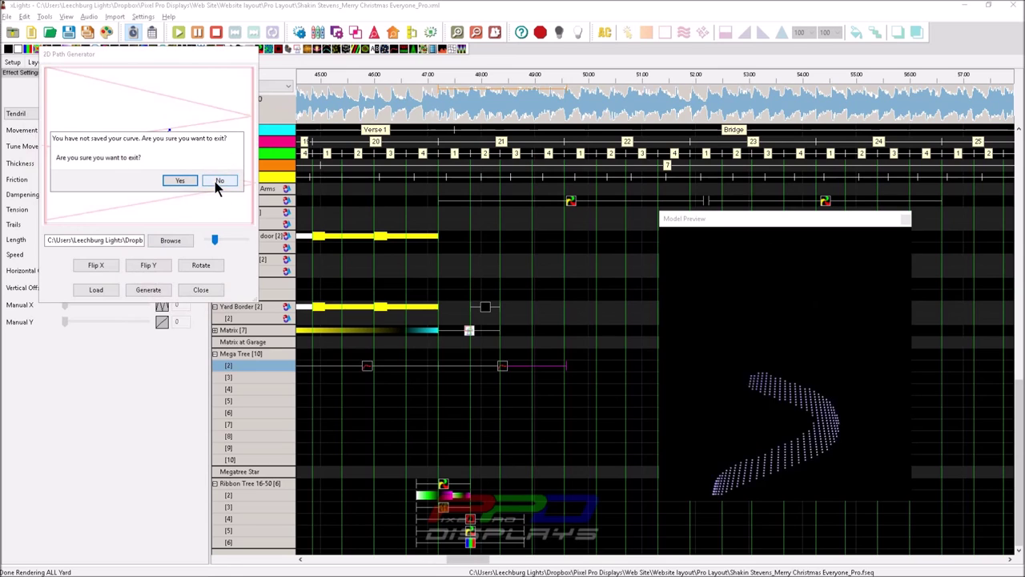
{"action": "left_click", "coordinate": [190, 180]}
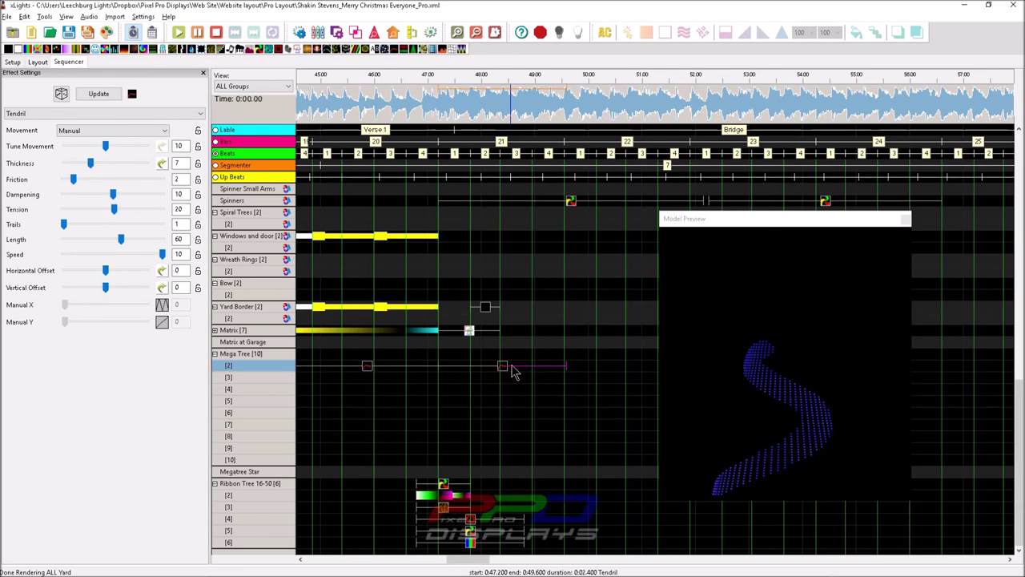
{"action": "left_click", "coordinate": [502, 366]}
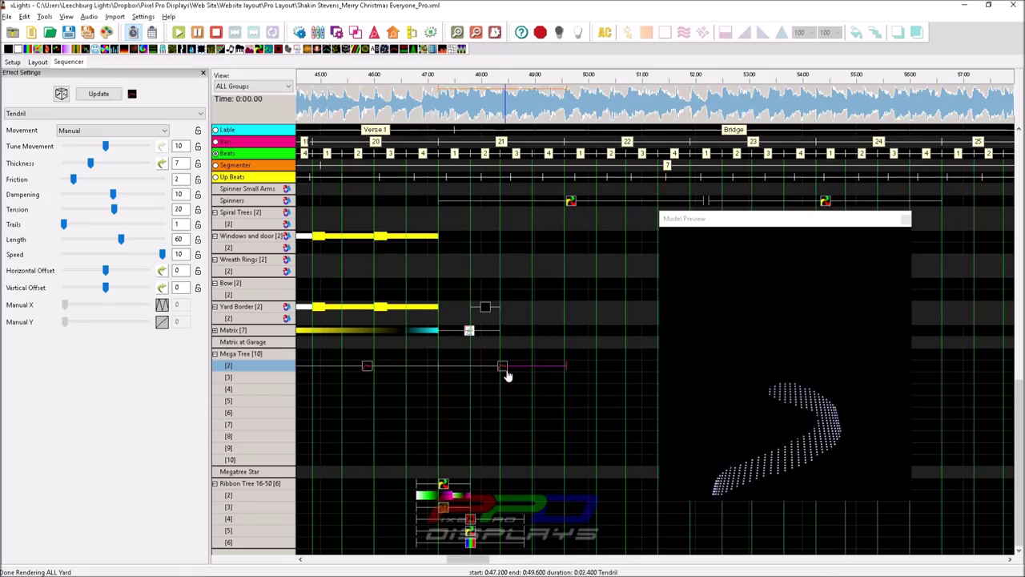